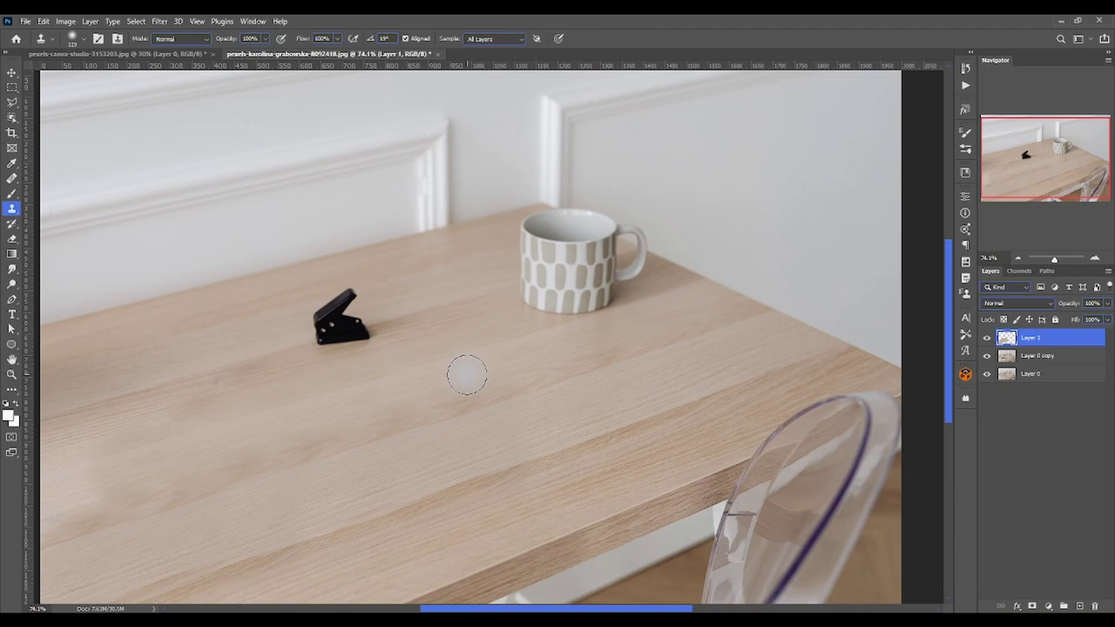
Switch to the Smudge tool and zoom in on the black clip
{"action": "left_click", "coordinate": [11, 268]}
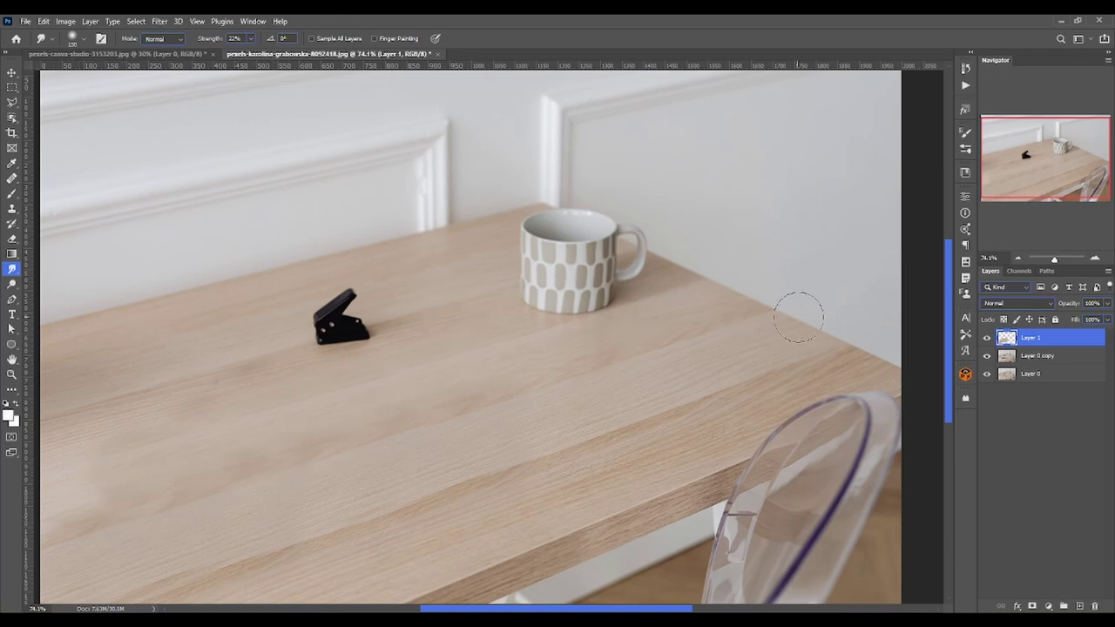
{"action": "scroll", "coordinate": [308, 299], "scroll_direction": "up", "scroll_amount": 1}
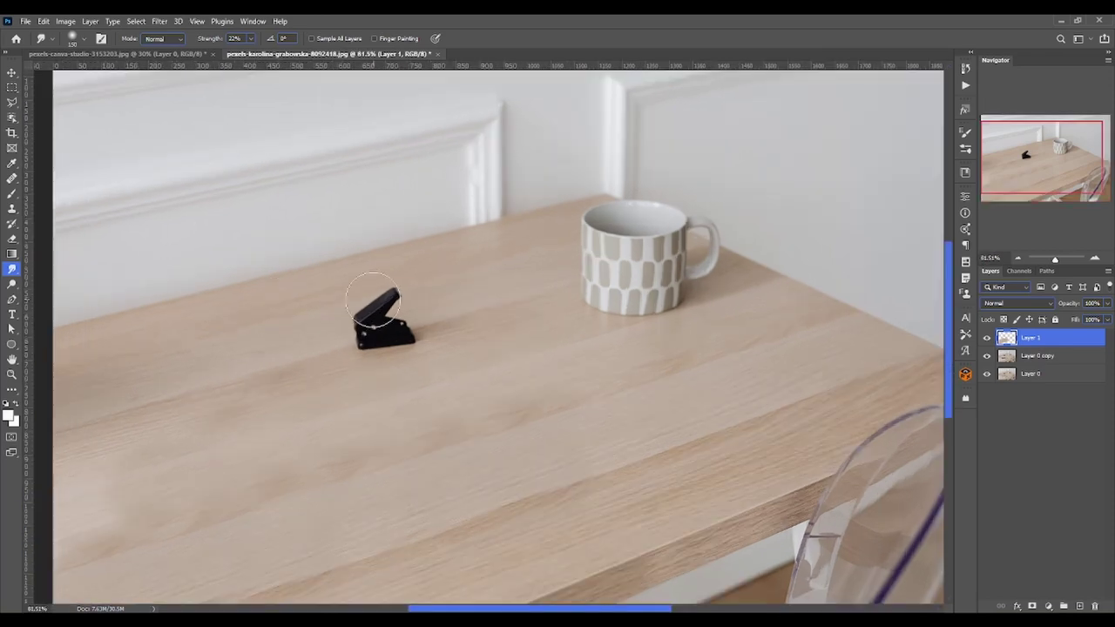
{"action": "scroll", "coordinate": [373, 296], "scroll_direction": "up", "scroll_amount": 1}
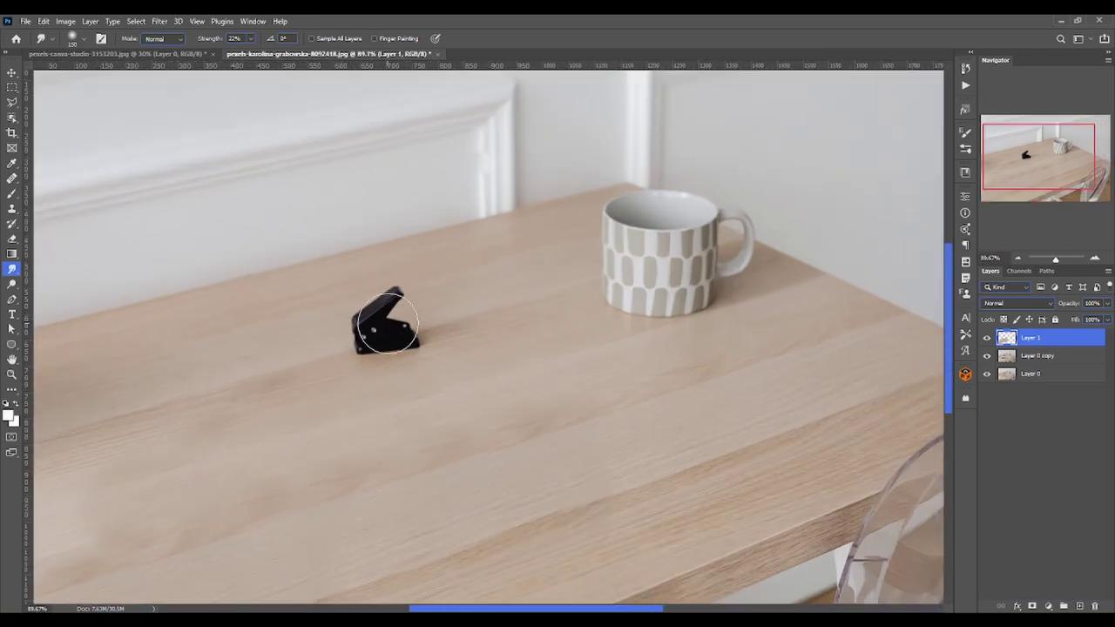
Hide Layer 1 and smear the black clip upward on Layer 0 copy
{"action": "left_click", "coordinate": [987, 338]}
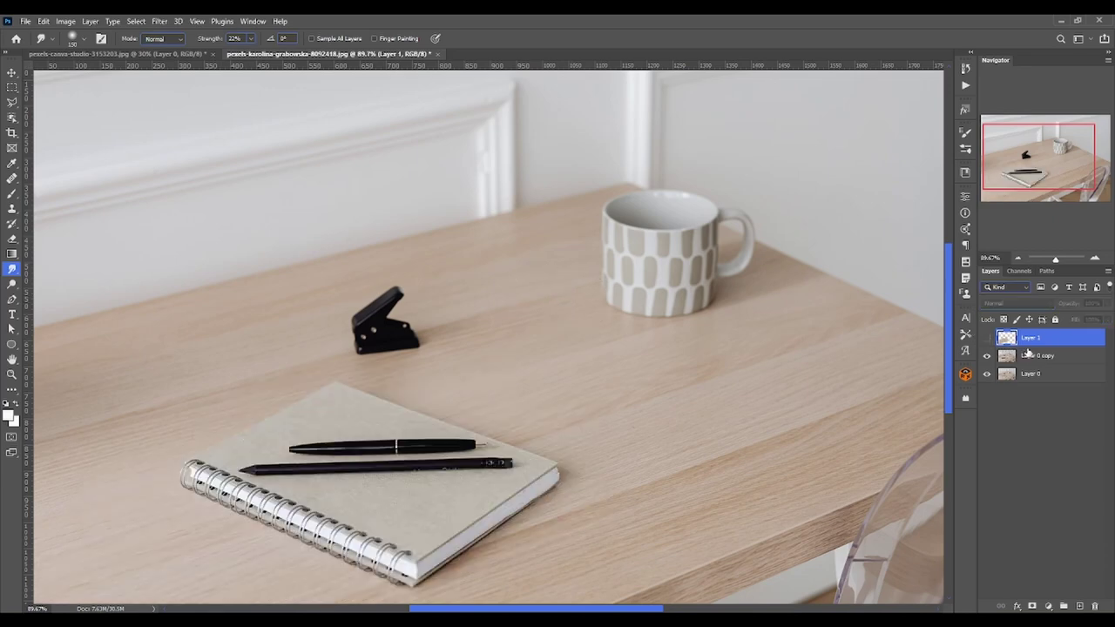
{"action": "left_click", "coordinate": [1042, 362]}
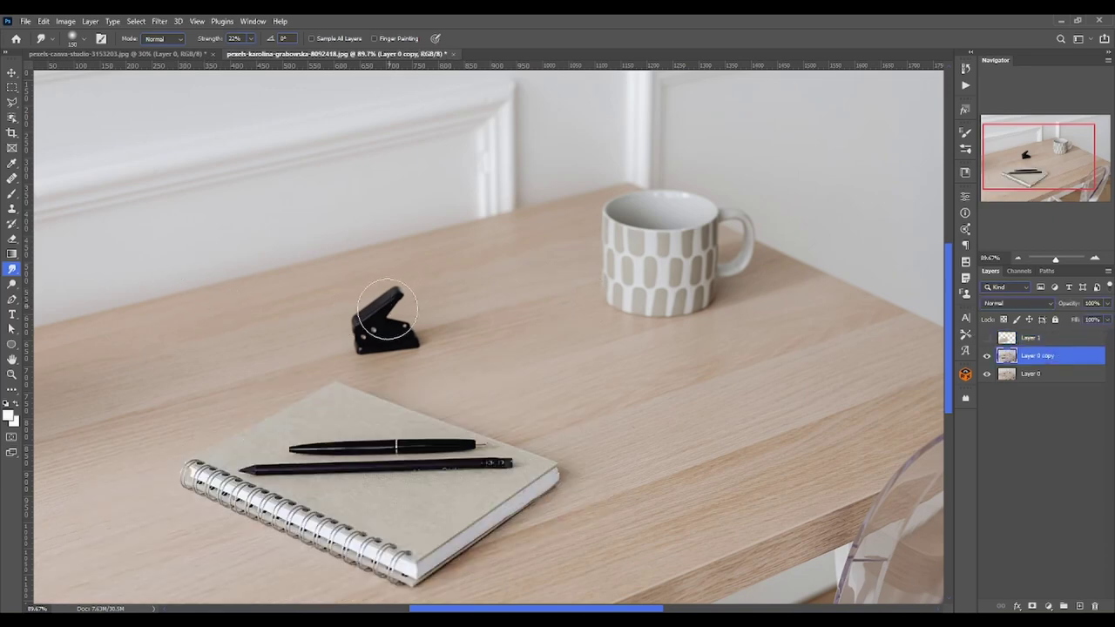
{"action": "left_click_drag", "start_coordinate": [383, 319], "coordinate": [329, 216]}
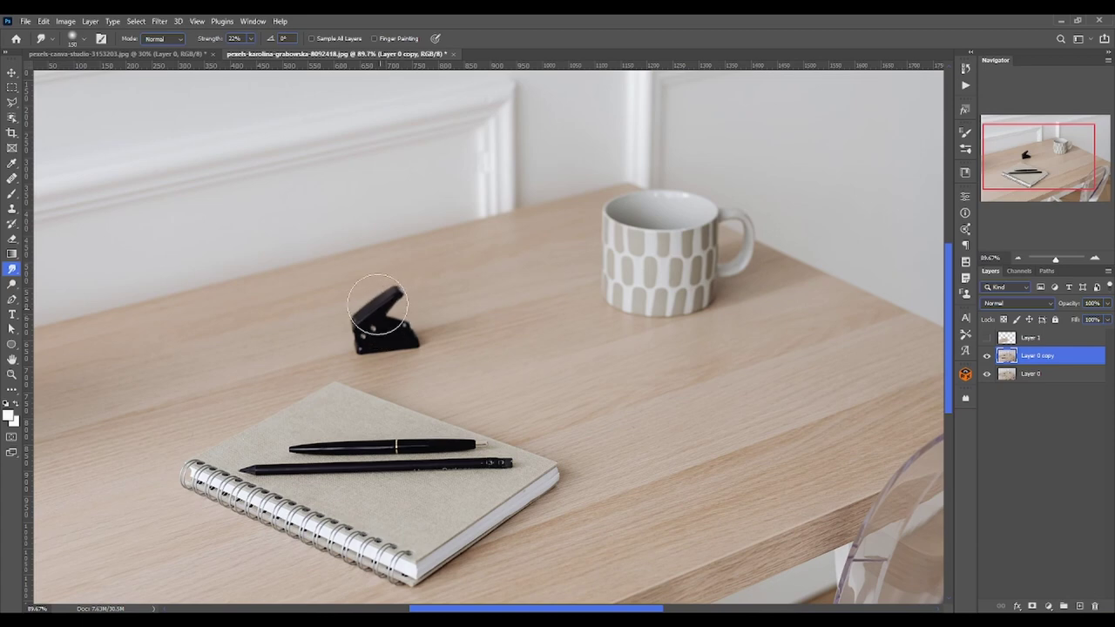
{"action": "left_click_drag", "start_coordinate": [365, 322], "coordinate": [327, 231]}
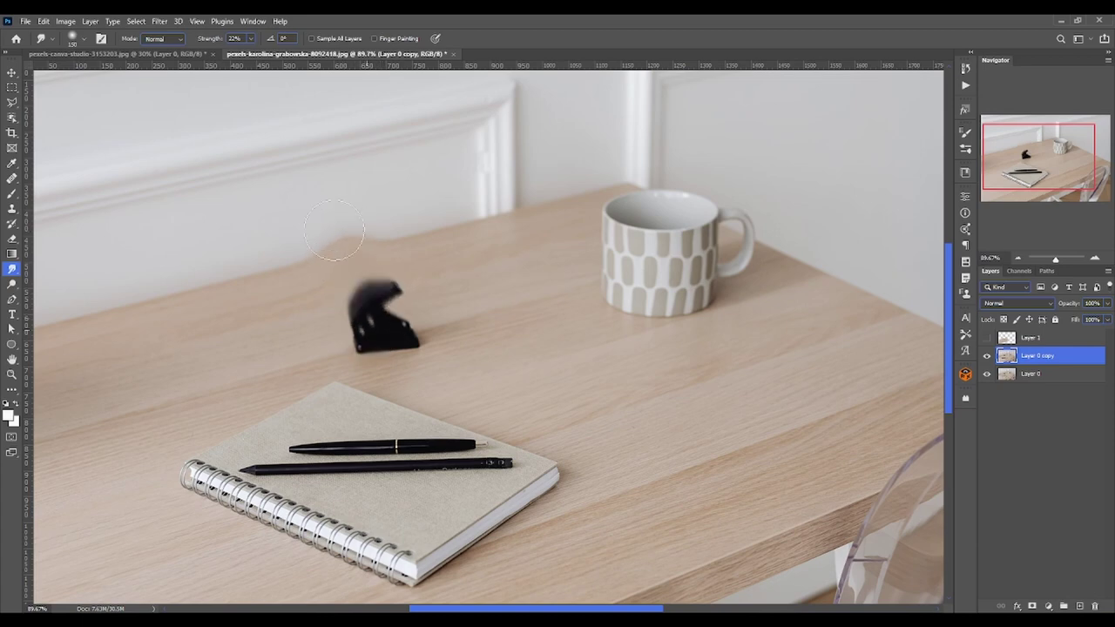
{"action": "left_click_drag", "start_coordinate": [374, 314], "coordinate": [314, 204]}
{"action": "left_click_drag", "start_coordinate": [366, 288], "coordinate": [287, 122]}
{"action": "mouse_move", "coordinate": [299, 219]}
{"action": "left_mouse_down"}
{"action": "mouse_move", "coordinate": [335, 235]}
{"action": "mouse_move", "coordinate": [281, 154]}
{"action": "left_mouse_up"}
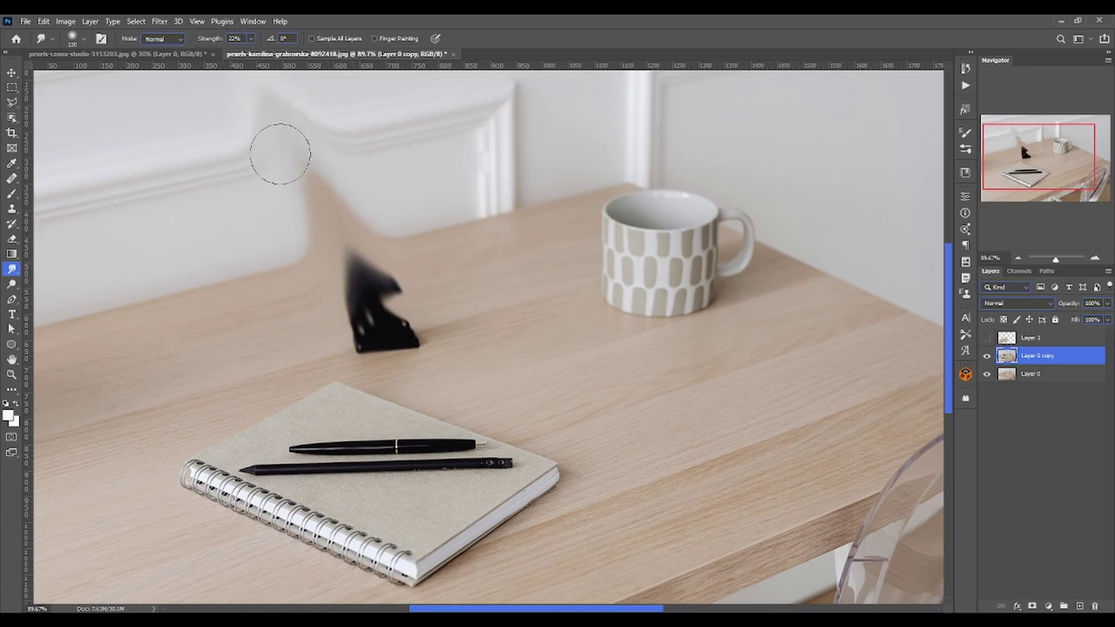
{"action": "left_click_drag", "start_coordinate": [366, 279], "coordinate": [327, 165]}
{"action": "left_click_drag", "start_coordinate": [357, 261], "coordinate": [372, 223]}
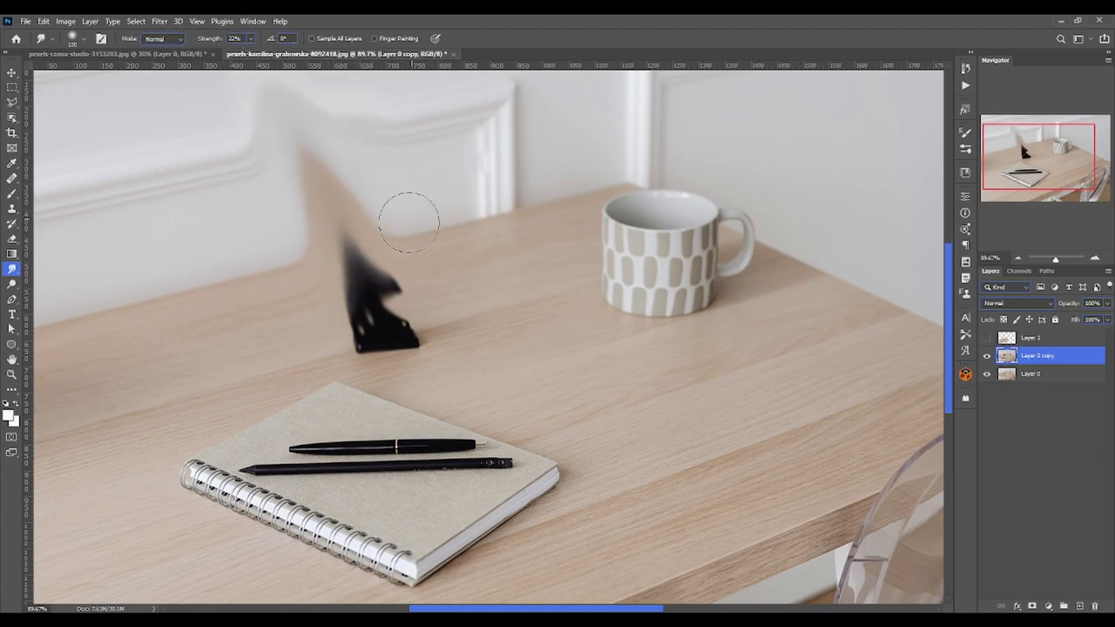
Undo the three clip smudge strokes, pan to the photo's left edge, and shrink the brush
{"action": "key", "text": "ctrl+z"}
{"action": "key", "text": "ctrl+z"}
{"action": "key", "text": "ctrl+z"}
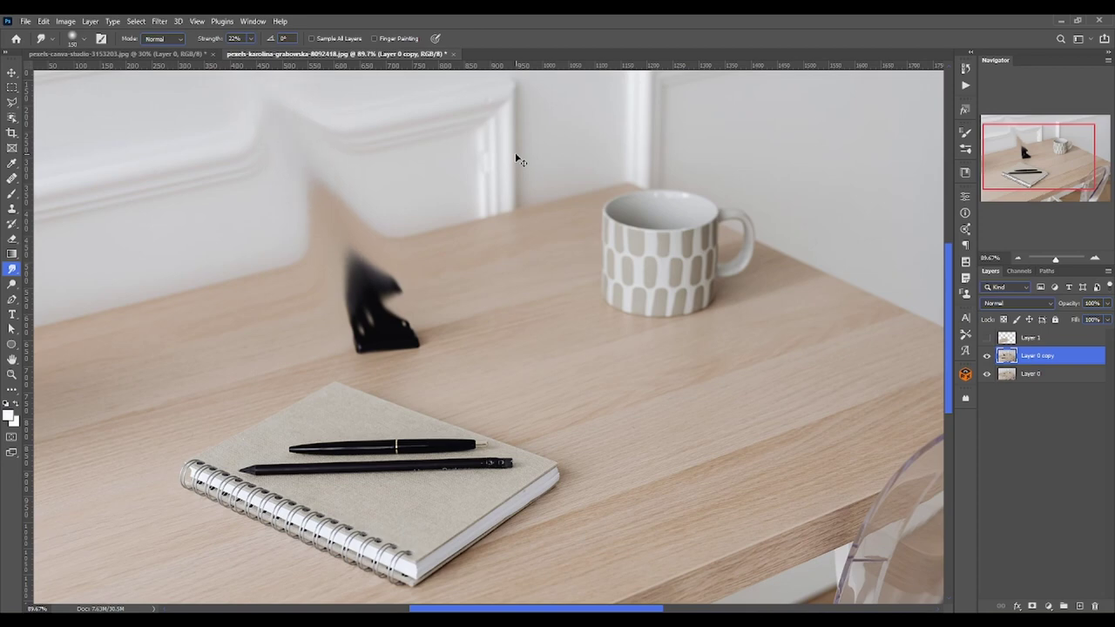
{"action": "key", "text": "ctrl+z"}
{"action": "key", "text": "ctrl+z"}
{"action": "key", "text": "ctrl+z"}
{"action": "key", "text": "ctrl+z"}
{"action": "key", "text": "ctrl+z"}
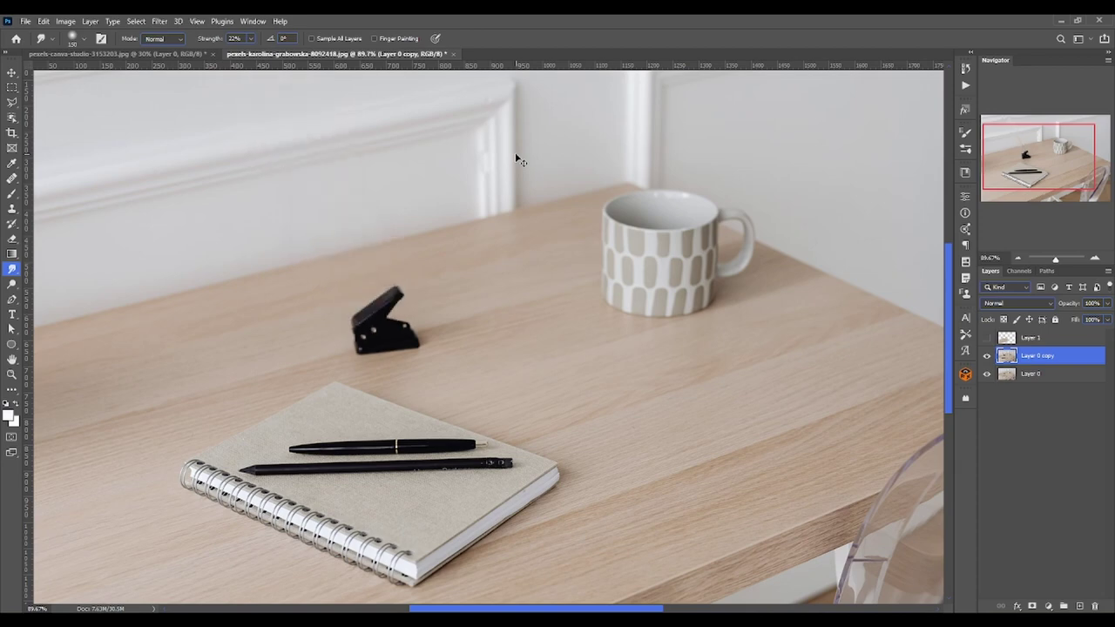
{"action": "key", "text": "ctrl+z"}
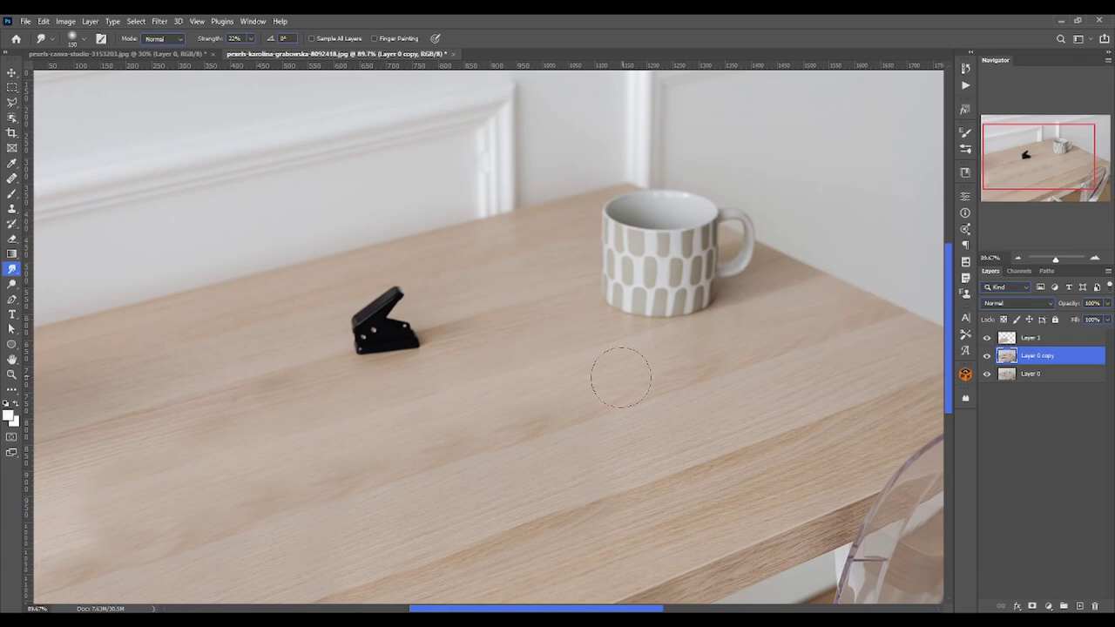
{"action": "left_click_drag", "start_coordinate": [447, 456], "coordinate": [598, 377]}
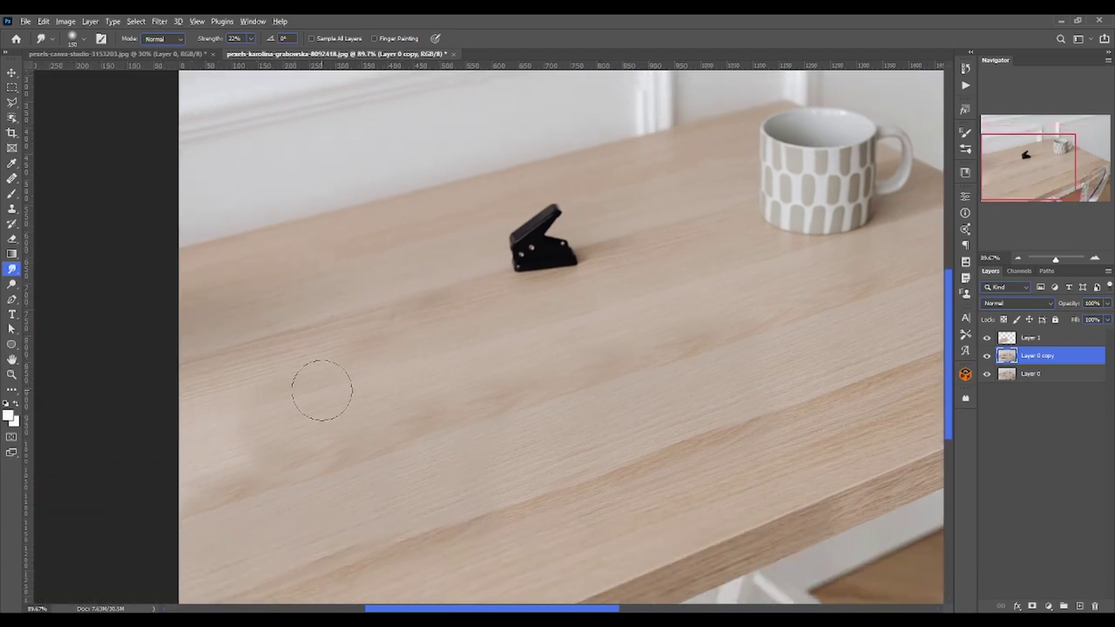
{"action": "right_click", "coordinate": [277, 462], "text": "alt"}
Hide all three layers, add a new empty layer above Layer 1, and fit the canvas
{"action": "left_click", "coordinate": [986, 356]}
{"action": "left_click", "coordinate": [987, 337]}
{"action": "left_click", "coordinate": [987, 374]}
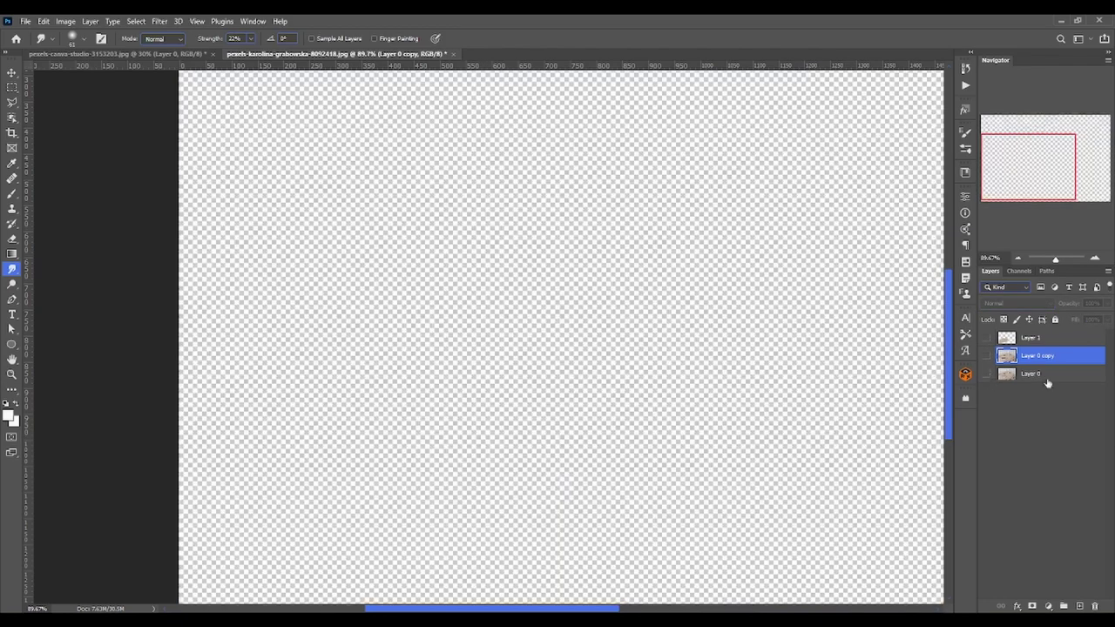
{"action": "left_click", "coordinate": [1071, 344]}
{"action": "left_click", "coordinate": [1080, 605]}
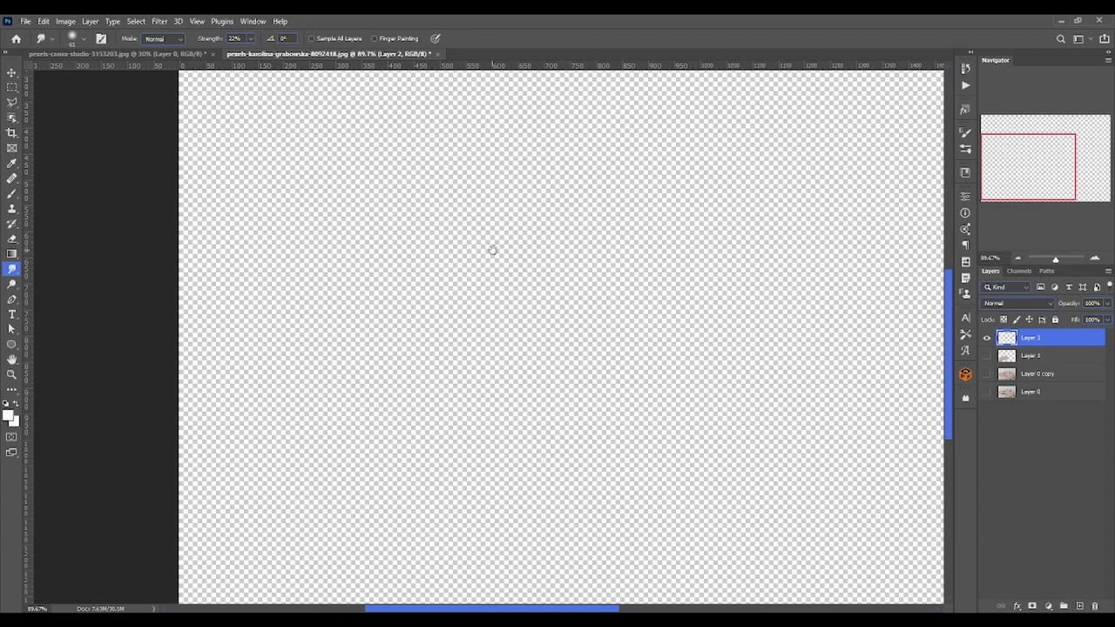
{"action": "left_click_drag", "start_coordinate": [492, 249], "coordinate": [299, 297]}
{"action": "key", "text": "ctrl+0"}
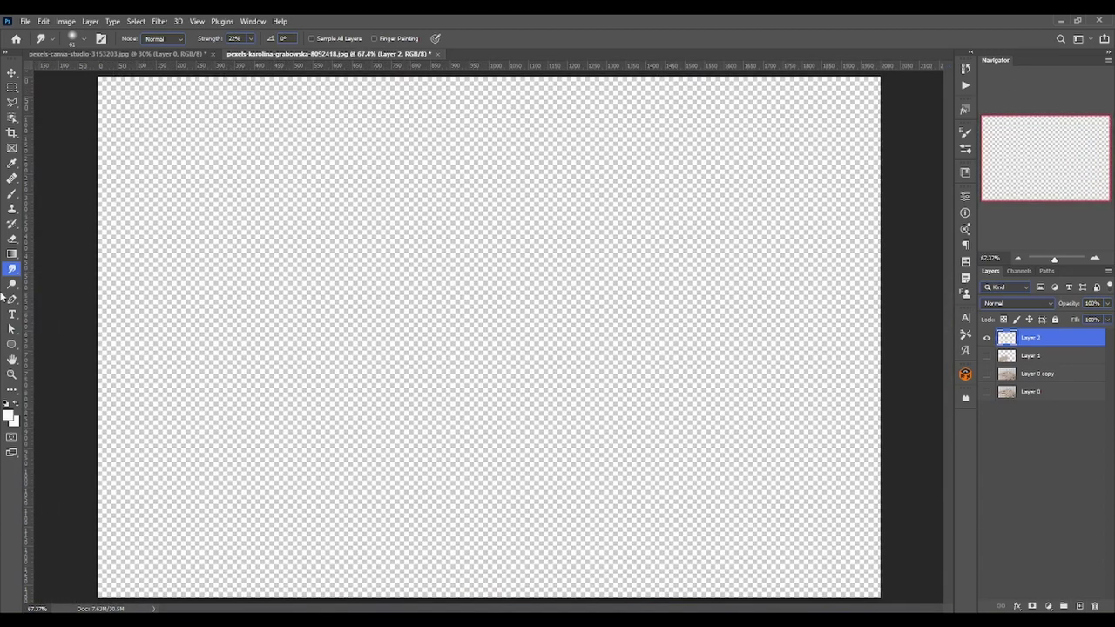
Paint a straight dark yellow-brown horizontal line with the Brush
{"action": "left_click", "coordinate": [12, 192]}
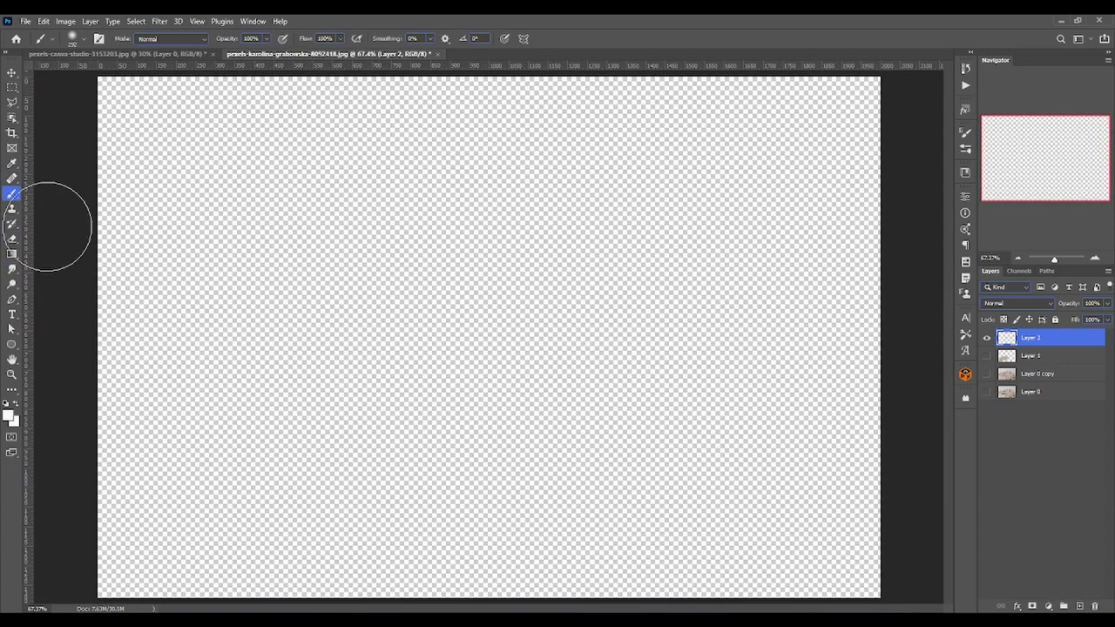
{"action": "left_click", "coordinate": [9, 417]}
{"action": "left_click_drag", "start_coordinate": [926, 335], "coordinate": [926, 405]}
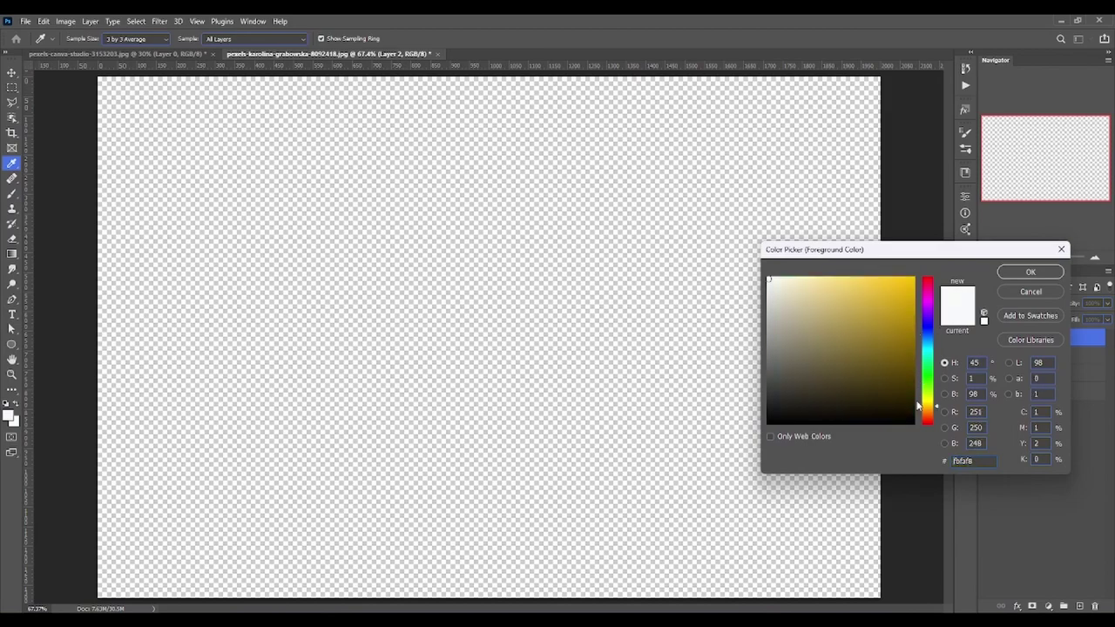
{"action": "left_click", "coordinate": [898, 375]}
{"action": "left_click", "coordinate": [1045, 271]}
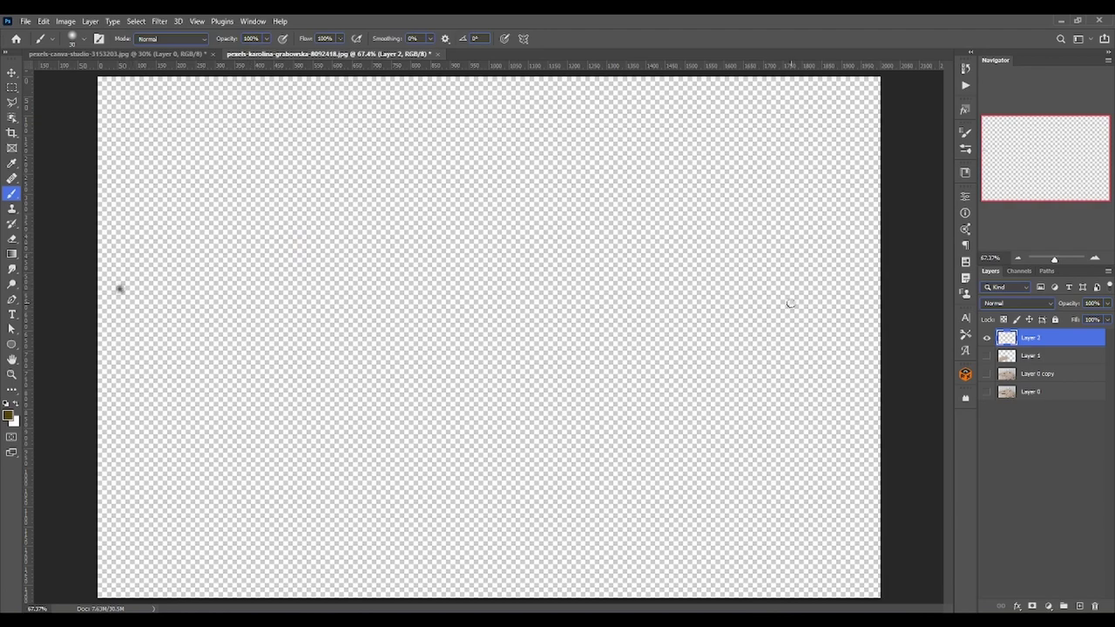
{"action": "left_click", "coordinate": [849, 285], "text": "shift"}
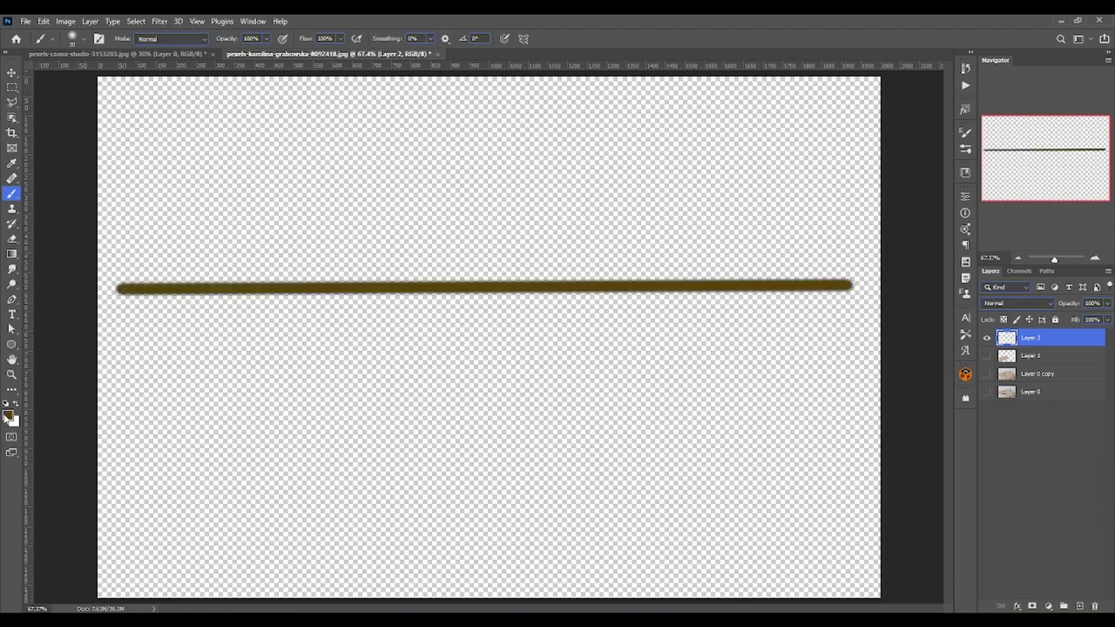
Set the foreground colour to a pale yellow
{"action": "left_click", "coordinate": [8, 415]}
{"action": "left_click", "coordinate": [928, 407]}
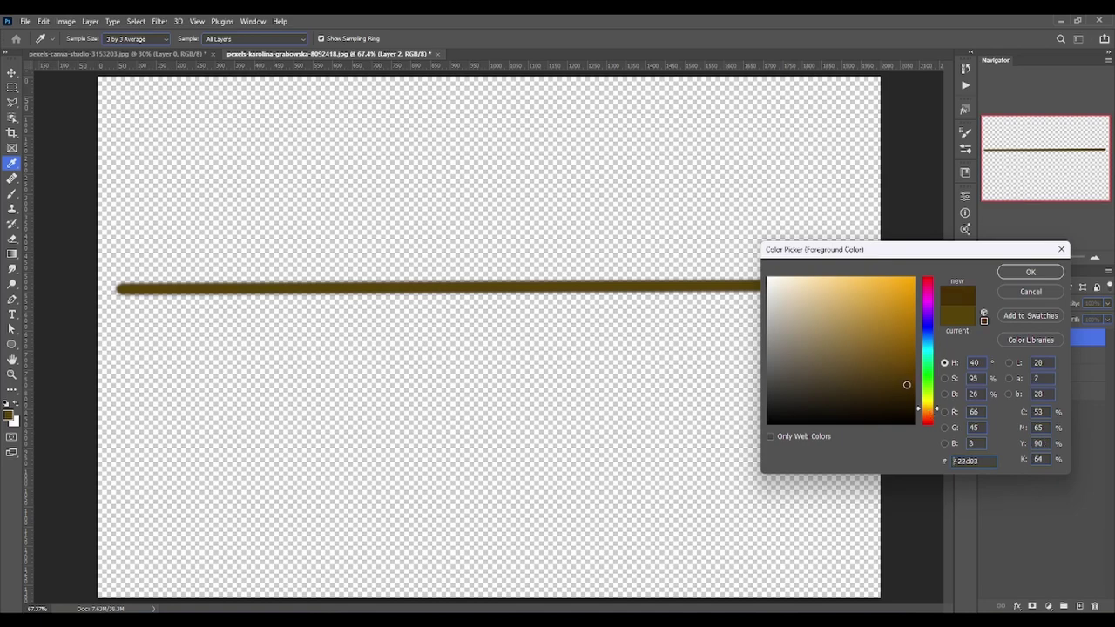
{"action": "mouse_move", "coordinate": [906, 385]}
{"action": "left_mouse_down"}
{"action": "mouse_move", "coordinate": [878, 275]}
{"action": "mouse_move", "coordinate": [830, 277]}
{"action": "left_mouse_up"}
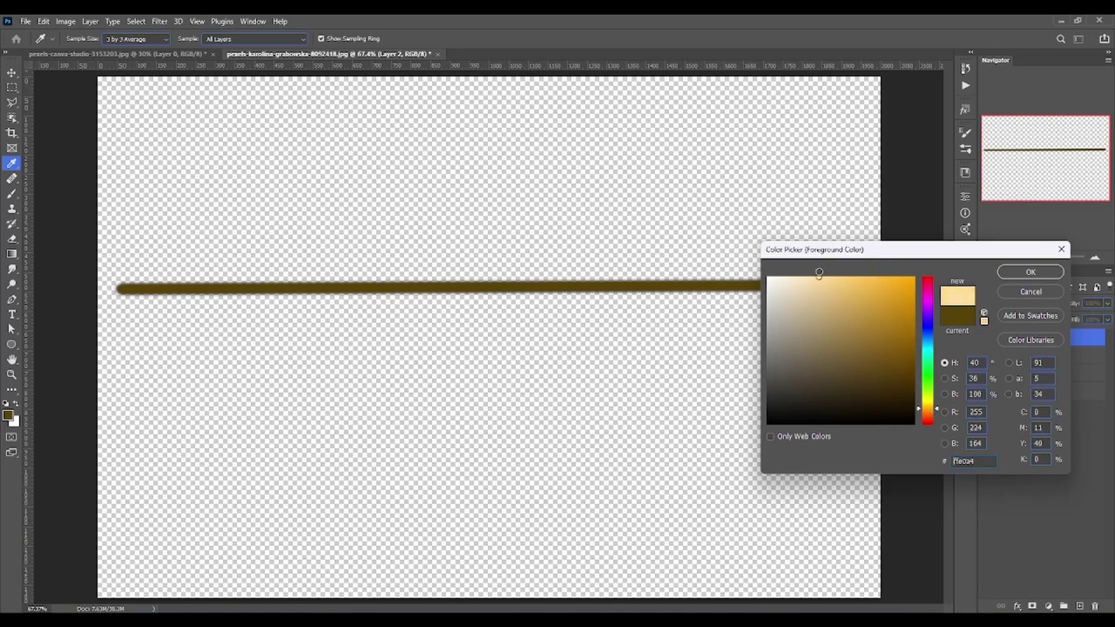
{"action": "left_click", "coordinate": [1030, 272]}
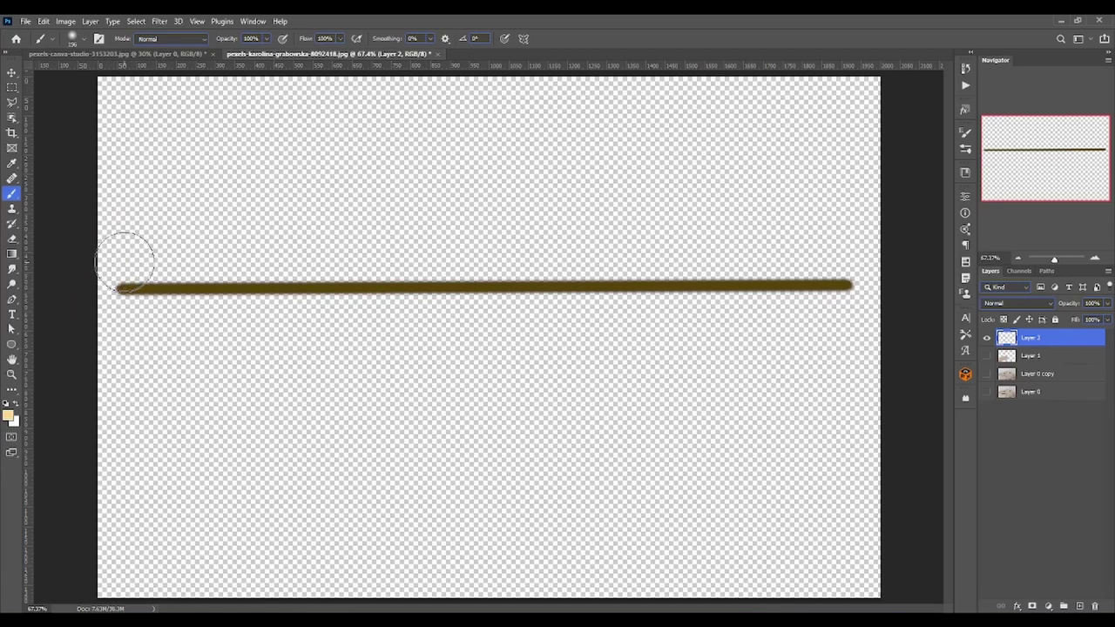
Paint a broad pale yellow band just above the dark line
{"action": "left_click", "coordinate": [125, 257]}
{"action": "left_click", "coordinate": [846, 260], "text": "shift"}
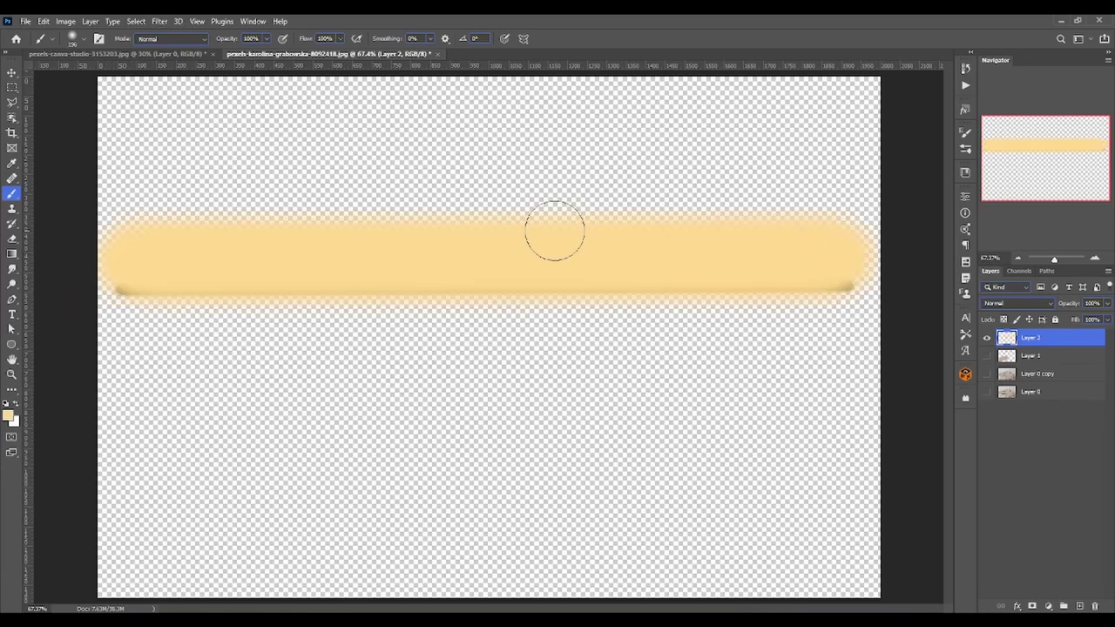
{"action": "key", "text": "ctrl+z"}
{"action": "key", "text": "ctrl+z"}
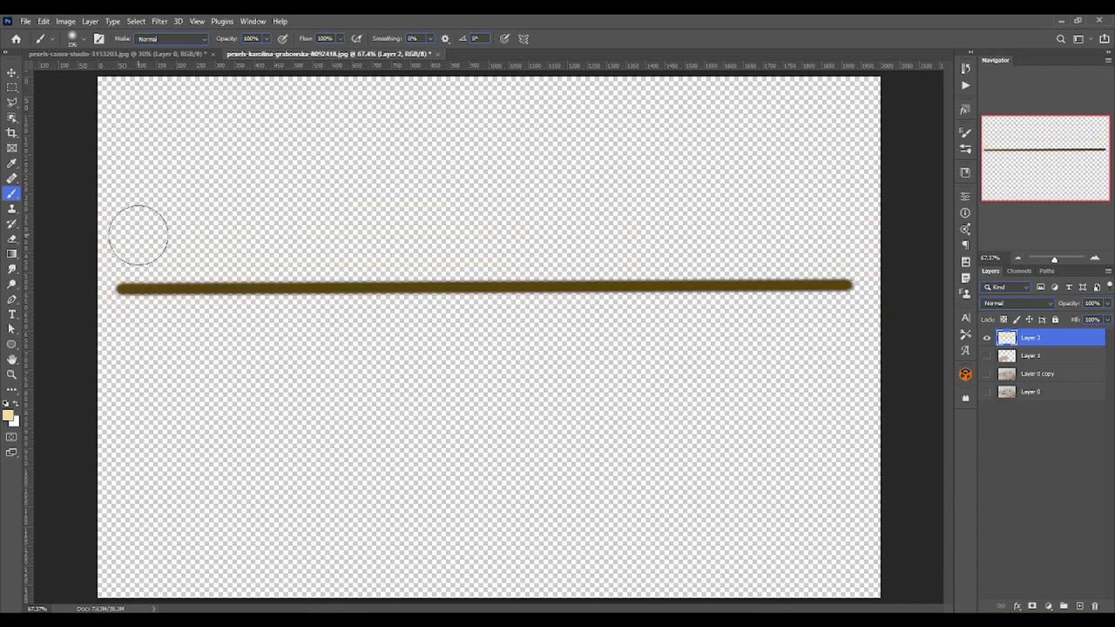
{"action": "left_click", "coordinate": [131, 241]}
{"action": "left_click", "coordinate": [844, 235], "text": "shift"}
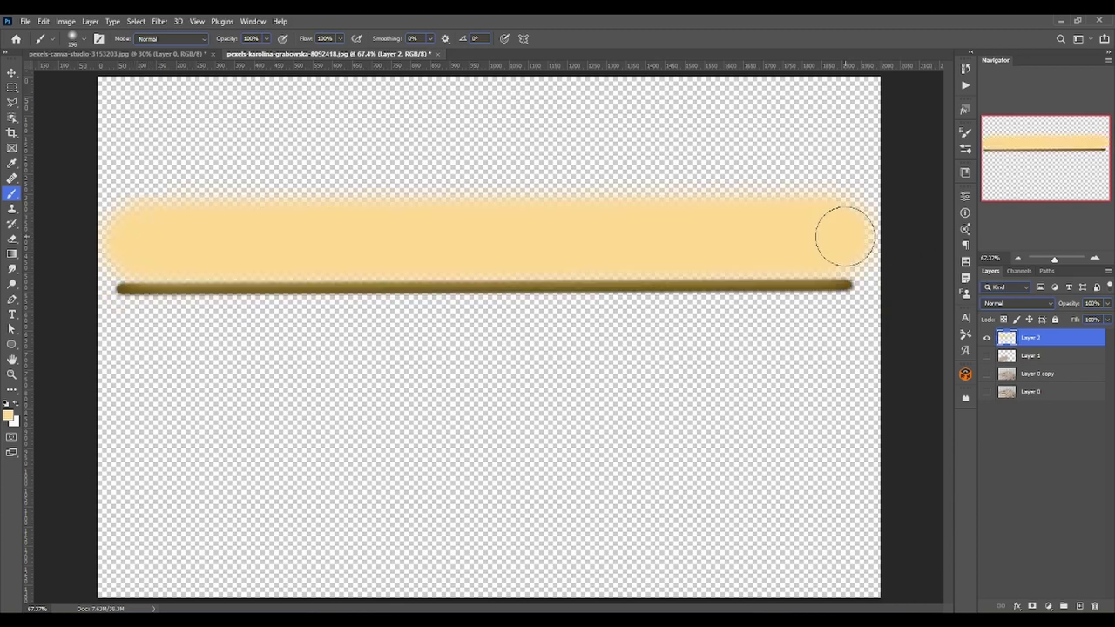
Lower the layer and stretch it vertically to fill most of the canvas height
{"action": "left_click", "coordinate": [11, 72]}
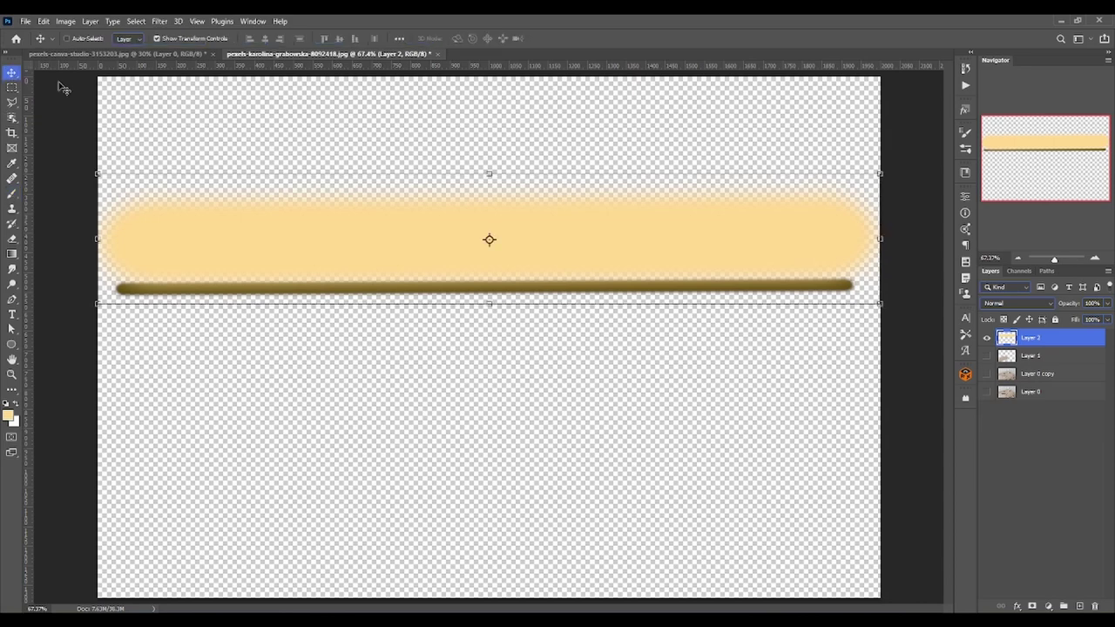
{"action": "mouse_move", "coordinate": [686, 236]}
{"action": "left_mouse_down"}
{"action": "mouse_move", "coordinate": [688, 284]}
{"action": "mouse_move", "coordinate": [638, 301]}
{"action": "left_mouse_up"}
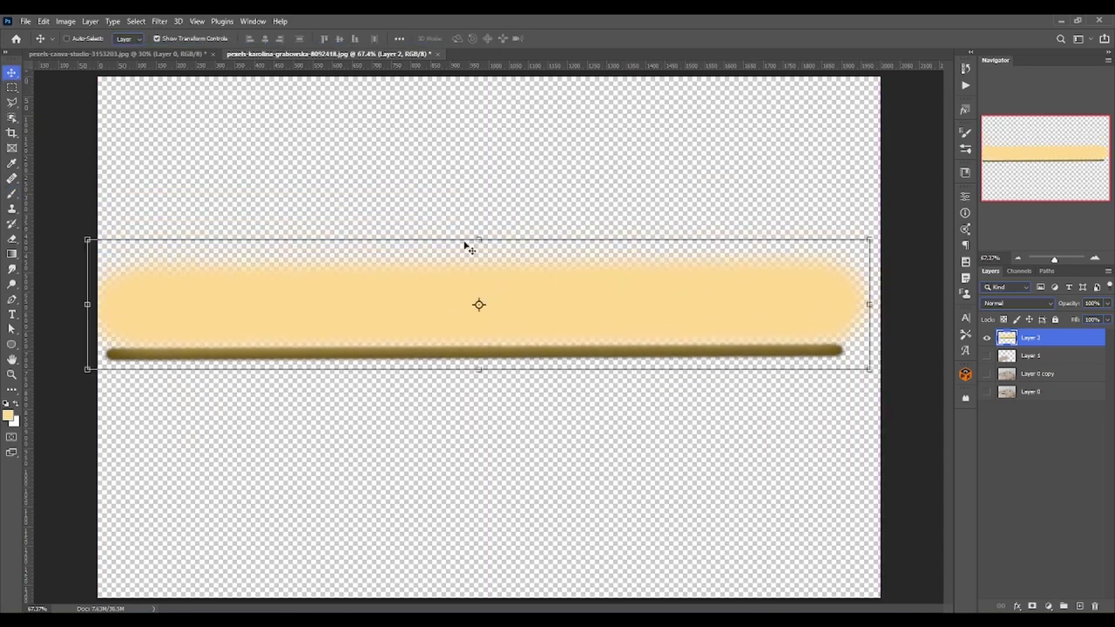
{"action": "left_click_drag", "start_coordinate": [493, 93], "coordinate": [491, 97]}
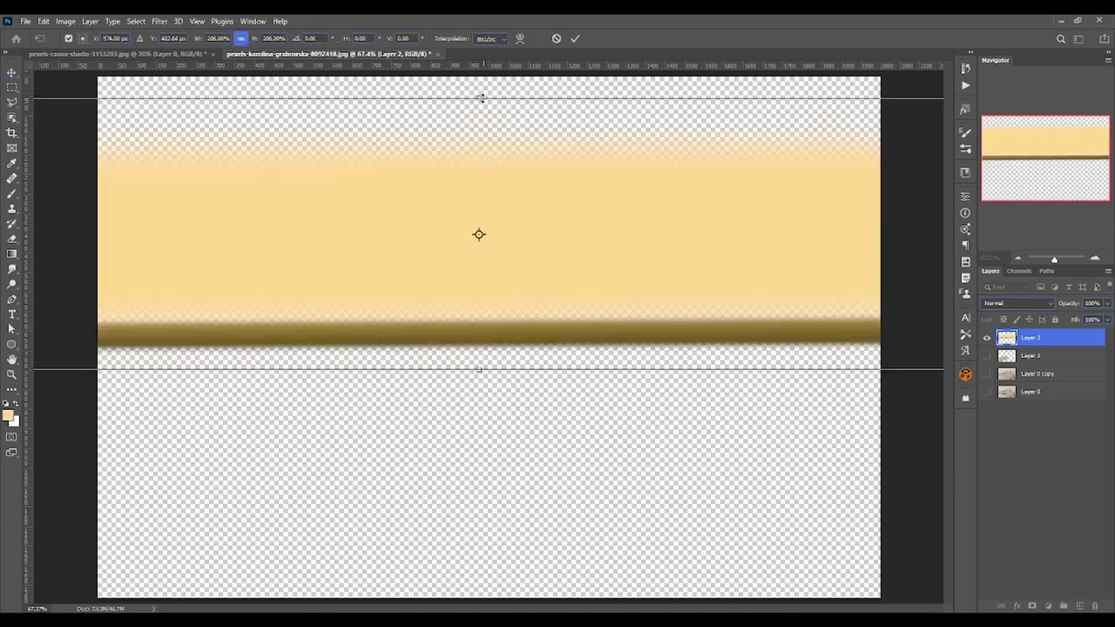
{"action": "key", "text": "ctrl+z"}
{"action": "left_click_drag", "start_coordinate": [471, 207], "coordinate": [479, 45]}
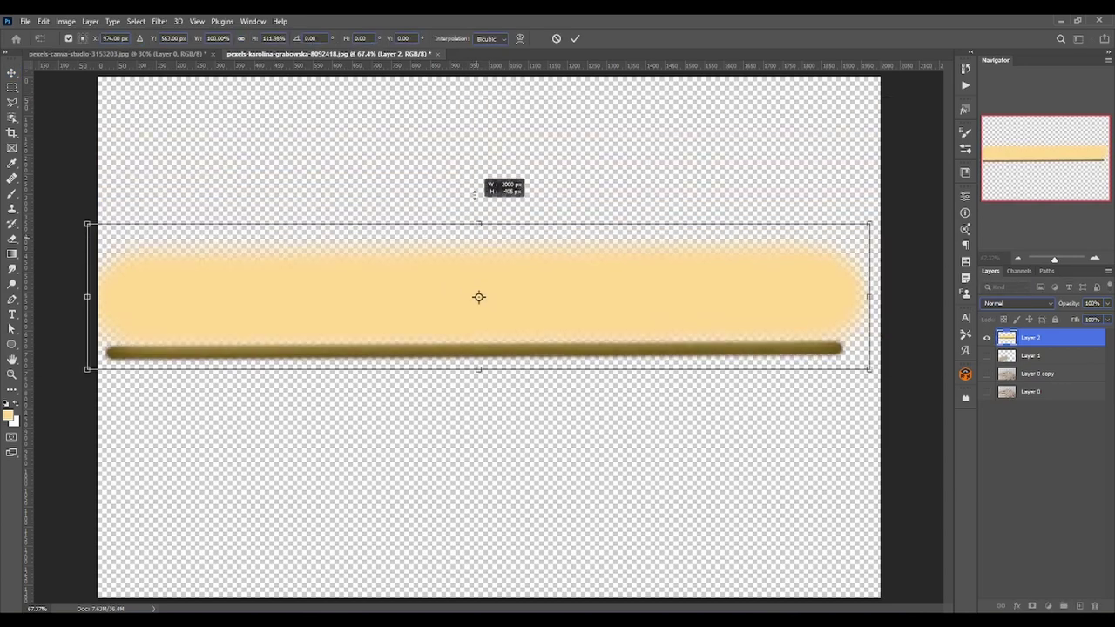
{"action": "left_click_drag", "start_coordinate": [478, 370], "coordinate": [468, 599]}
{"action": "key", "text": "Return"}
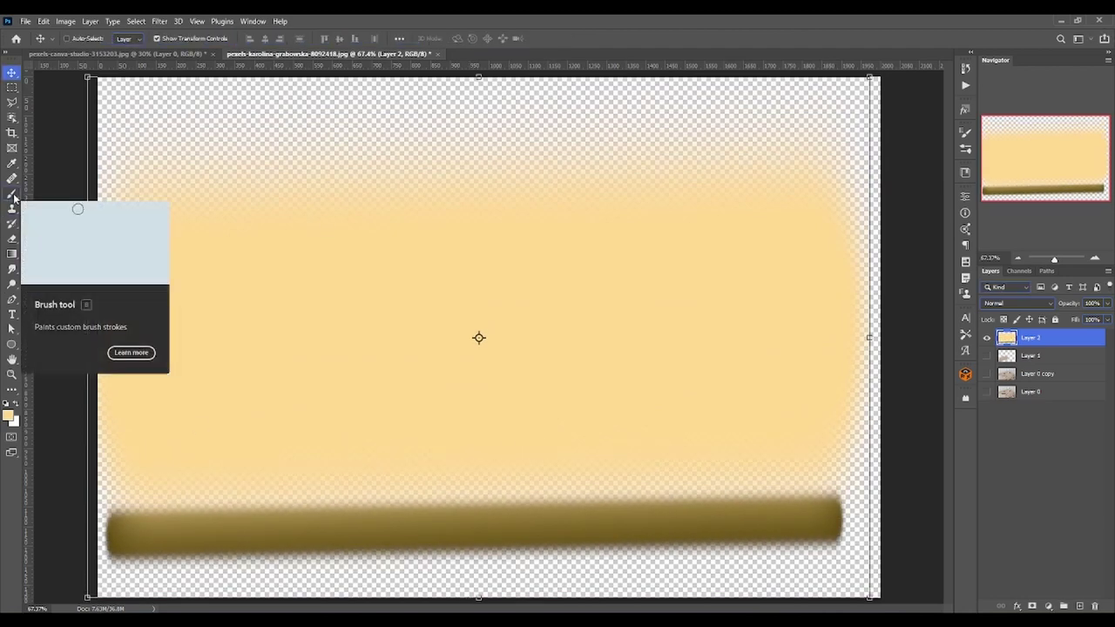
Set a large Smudge brush, discard a trial hump, and shrink the layer to about 65%
{"action": "left_click", "coordinate": [11, 269]}
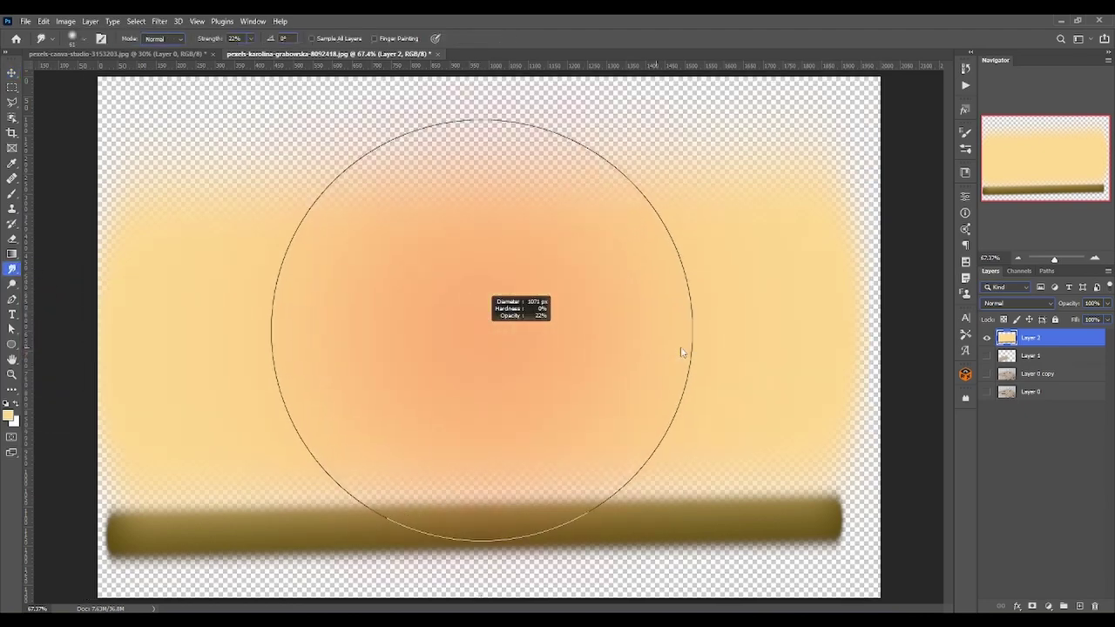
{"action": "right_click", "coordinate": [514, 348]}
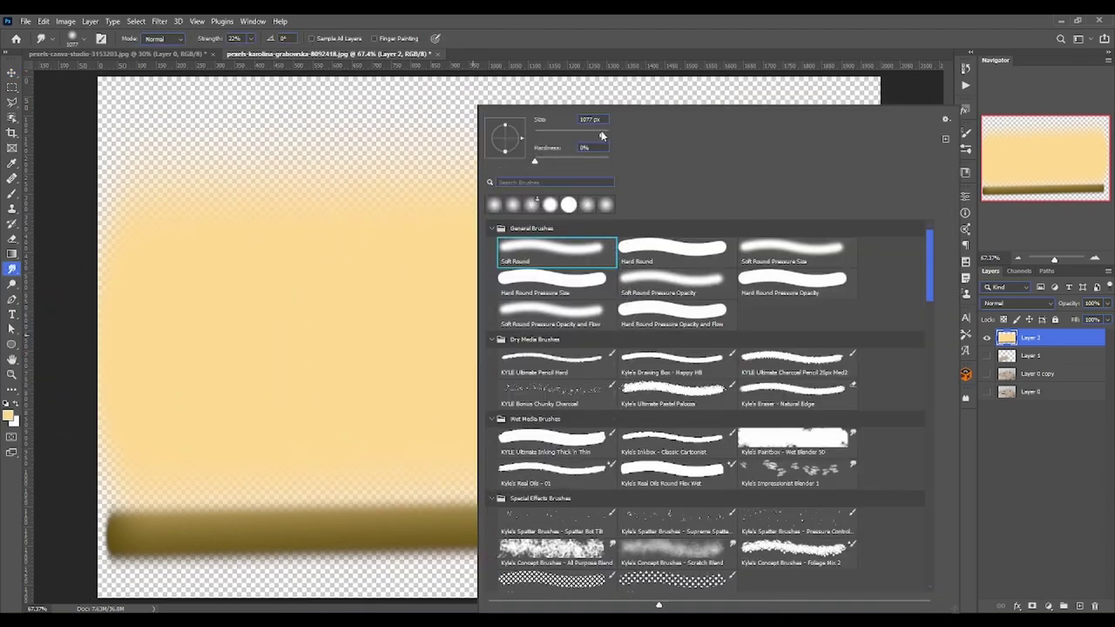
{"action": "key", "text": "Escape"}
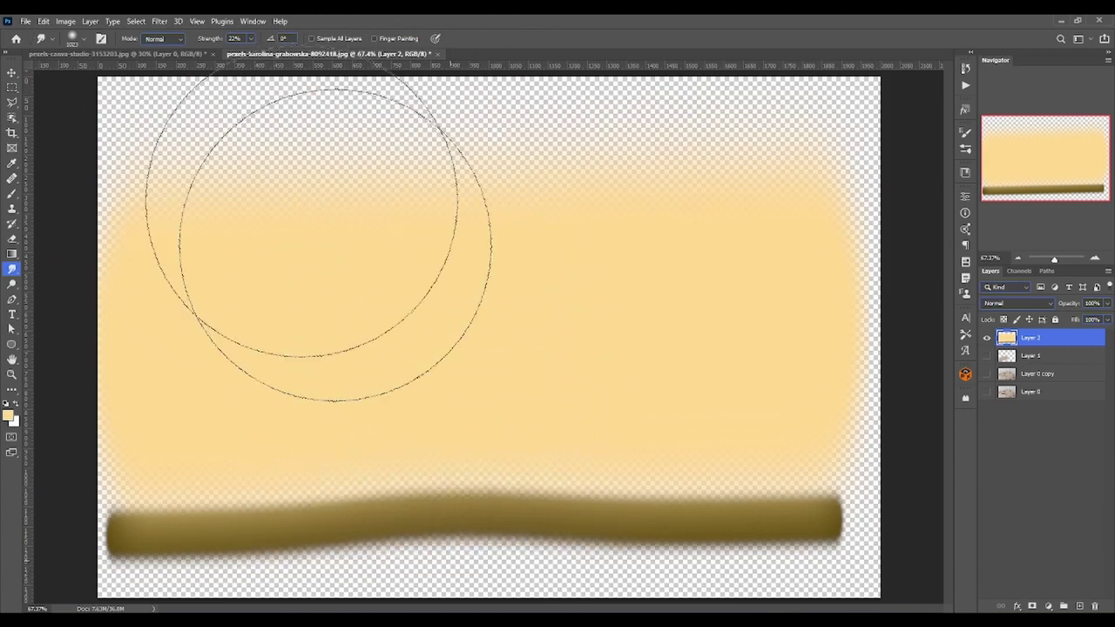
{"action": "left_click_drag", "start_coordinate": [473, 535], "coordinate": [560, 407]}
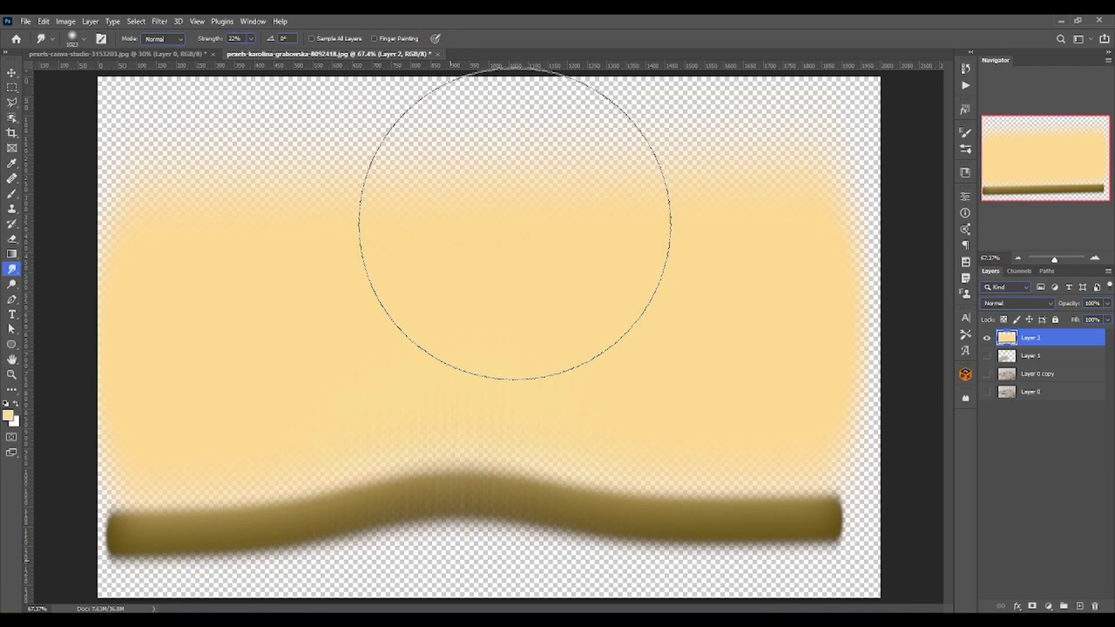
{"action": "key", "text": "ctrl+z"}
{"action": "key", "text": "ctrl+t"}
{"action": "mouse_move", "coordinate": [478, 597]}
{"action": "left_mouse_down"}
{"action": "mouse_move", "coordinate": [474, 281]}
{"action": "mouse_move", "coordinate": [477, 378]}
{"action": "mouse_move", "coordinate": [507, 291]}
{"action": "mouse_move", "coordinate": [509, 312]}
{"action": "left_mouse_up"}
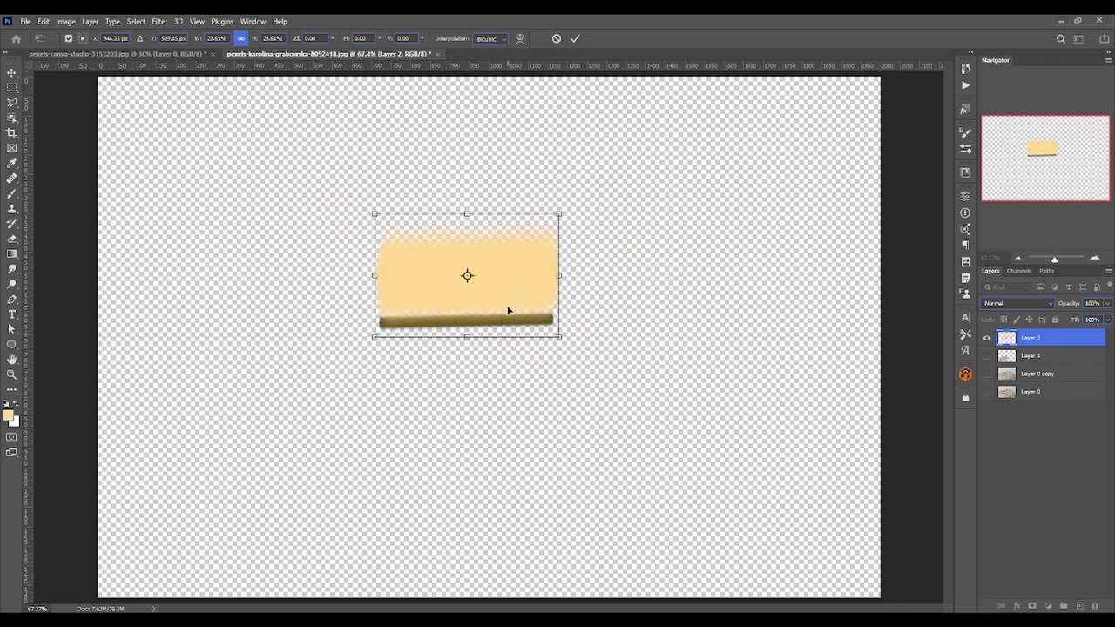
{"action": "key", "text": "Return"}
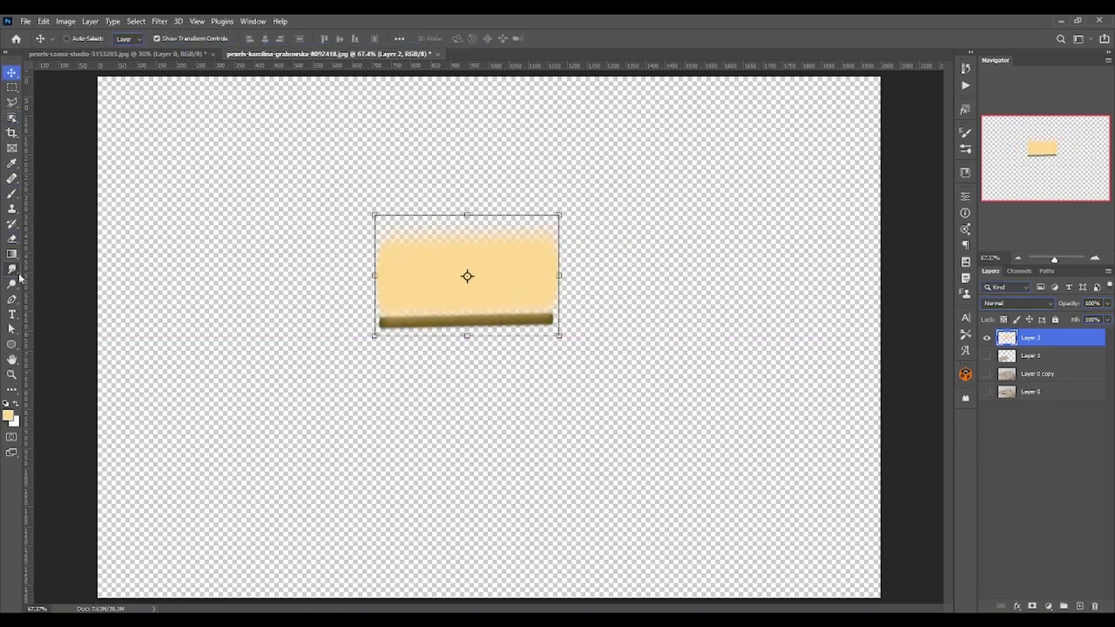
Smudge the brown bar into a peaked arch, then hide Layer 2 and show the desk photo
{"action": "left_click", "coordinate": [12, 269]}
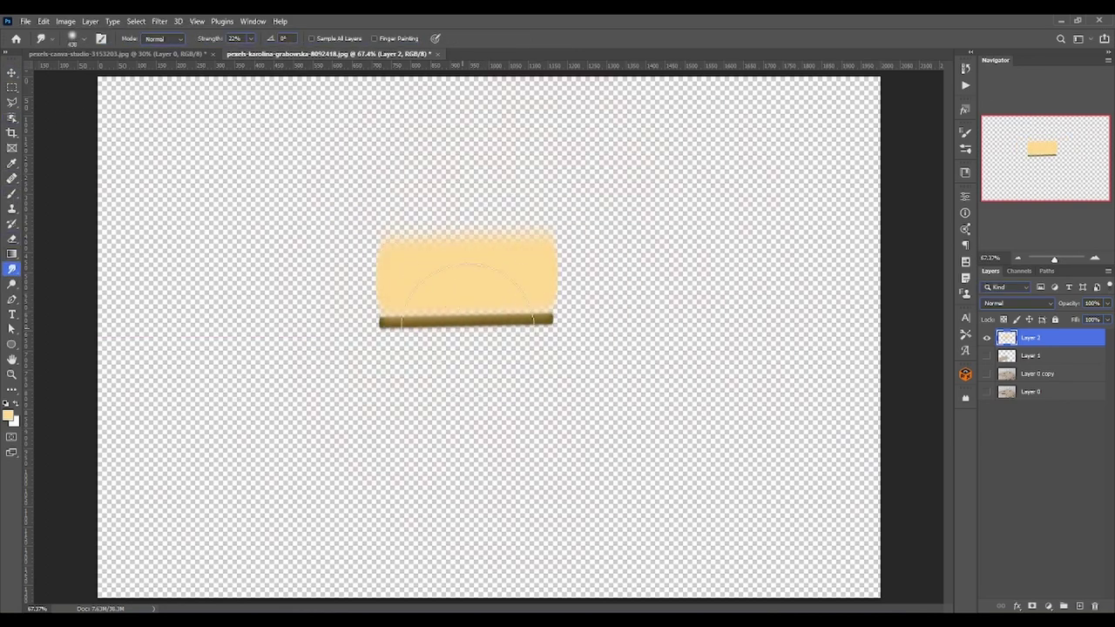
{"action": "mouse_move", "coordinate": [465, 308]}
{"action": "left_mouse_down"}
{"action": "mouse_move", "coordinate": [463, 166]}
{"action": "mouse_move", "coordinate": [465, 363]}
{"action": "mouse_move", "coordinate": [458, 130]}
{"action": "mouse_move", "coordinate": [473, 382]}
{"action": "mouse_move", "coordinate": [466, 341]}
{"action": "mouse_move", "coordinate": [510, 119]}
{"action": "mouse_move", "coordinate": [523, 180]}
{"action": "mouse_move", "coordinate": [473, 261]}
{"action": "mouse_move", "coordinate": [448, 55]}
{"action": "mouse_move", "coordinate": [462, 74]}
{"action": "mouse_move", "coordinate": [455, 137]}
{"action": "left_mouse_up"}
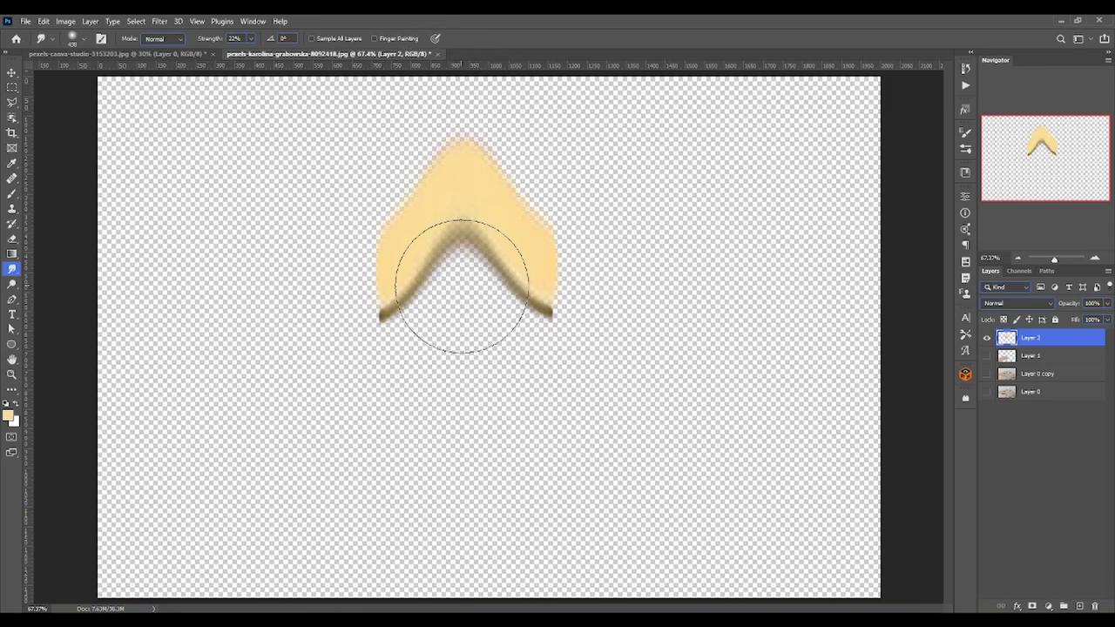
{"action": "left_click_drag", "start_coordinate": [461, 287], "coordinate": [406, 75]}
{"action": "left_click", "coordinate": [987, 337]}
{"action": "left_click_drag", "start_coordinate": [986, 356], "coordinate": [987, 393]}
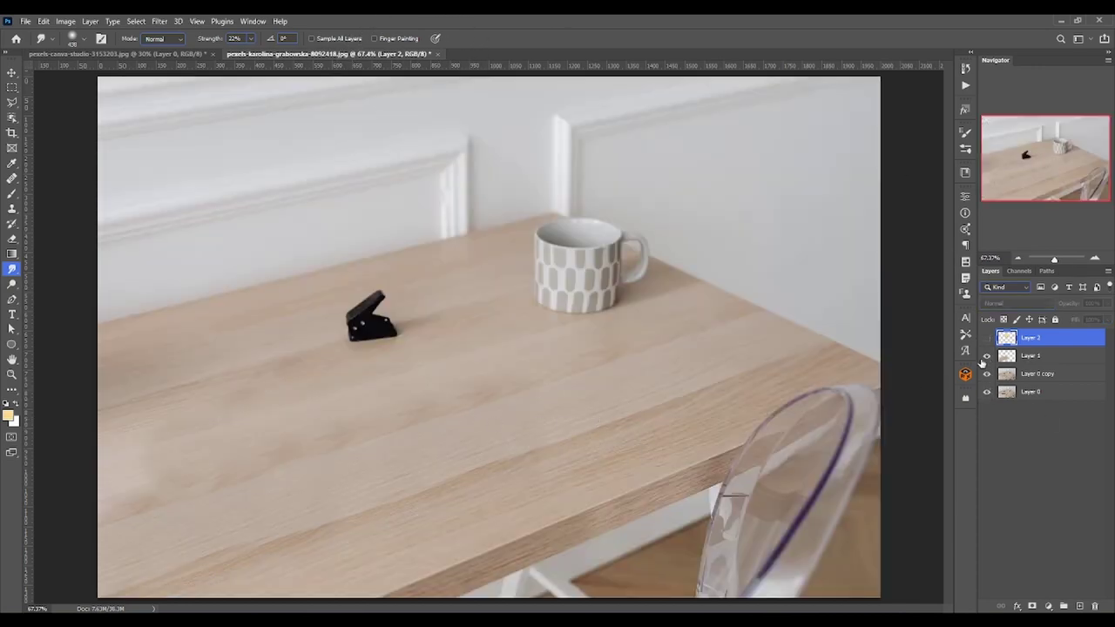
Compare Layer 1 on and off, select it, and zoom into the left desk surface
{"action": "left_click", "coordinate": [987, 356]}
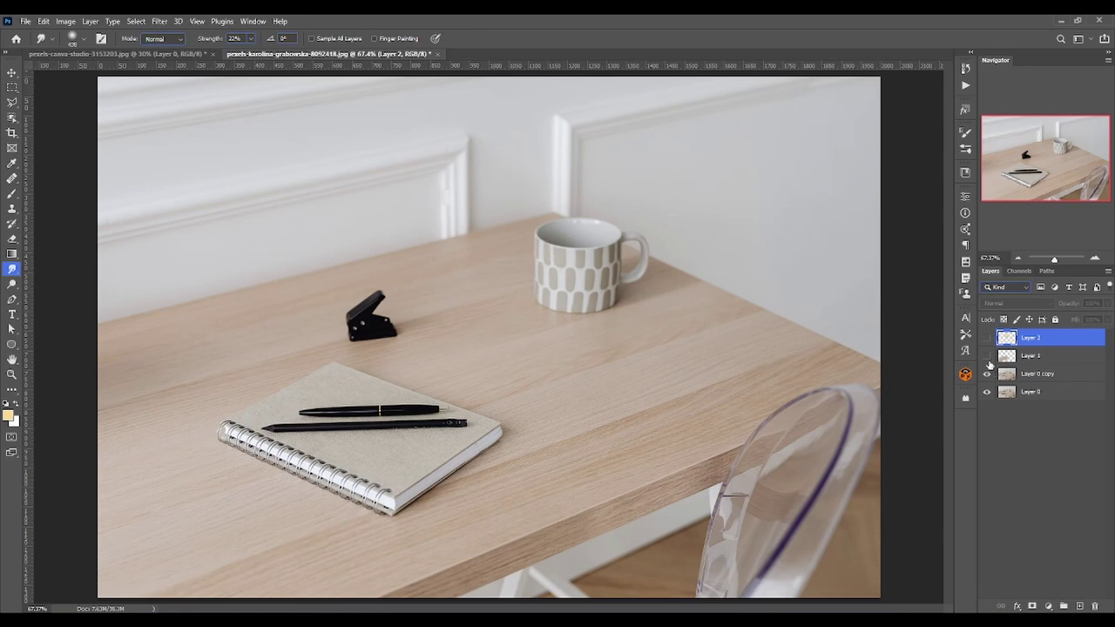
{"action": "left_click", "coordinate": [987, 356]}
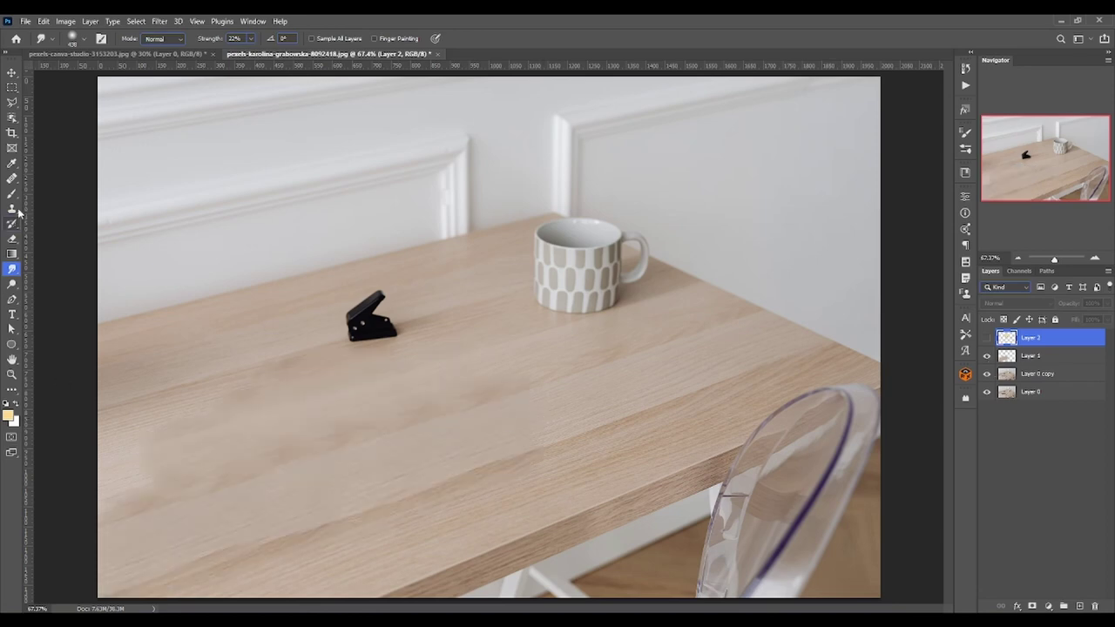
{"action": "left_click", "coordinate": [1032, 356]}
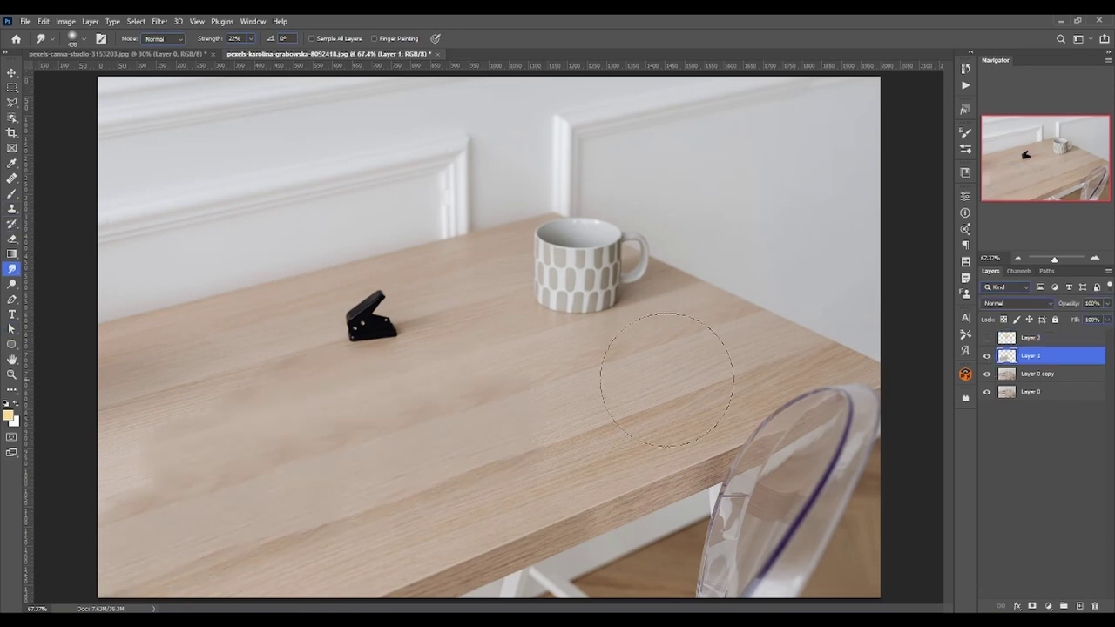
{"action": "scroll", "coordinate": [400, 384], "scroll_direction": "up", "scroll_amount": 1}
{"action": "mouse_move", "coordinate": [408, 460]}
{"action": "left_mouse_down"}
{"action": "mouse_move", "coordinate": [825, 360]}
{"action": "mouse_move", "coordinate": [598, 373]}
{"action": "left_mouse_up"}
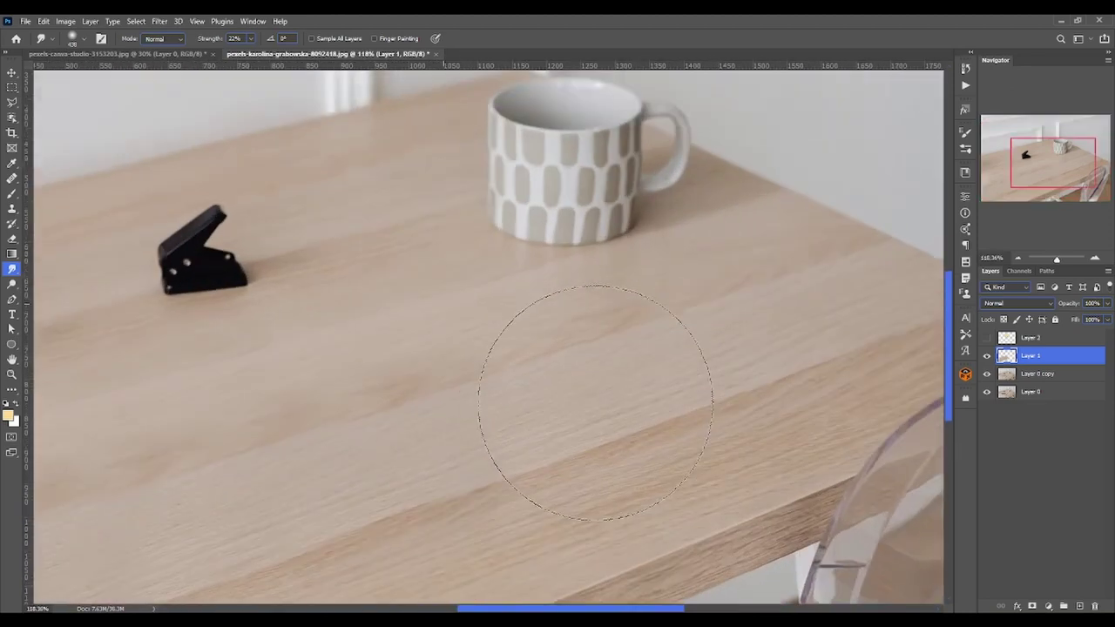
{"action": "left_click_drag", "start_coordinate": [418, 403], "coordinate": [611, 343]}
{"action": "scroll", "coordinate": [611, 343], "scroll_direction": "up", "scroll_amount": 3}
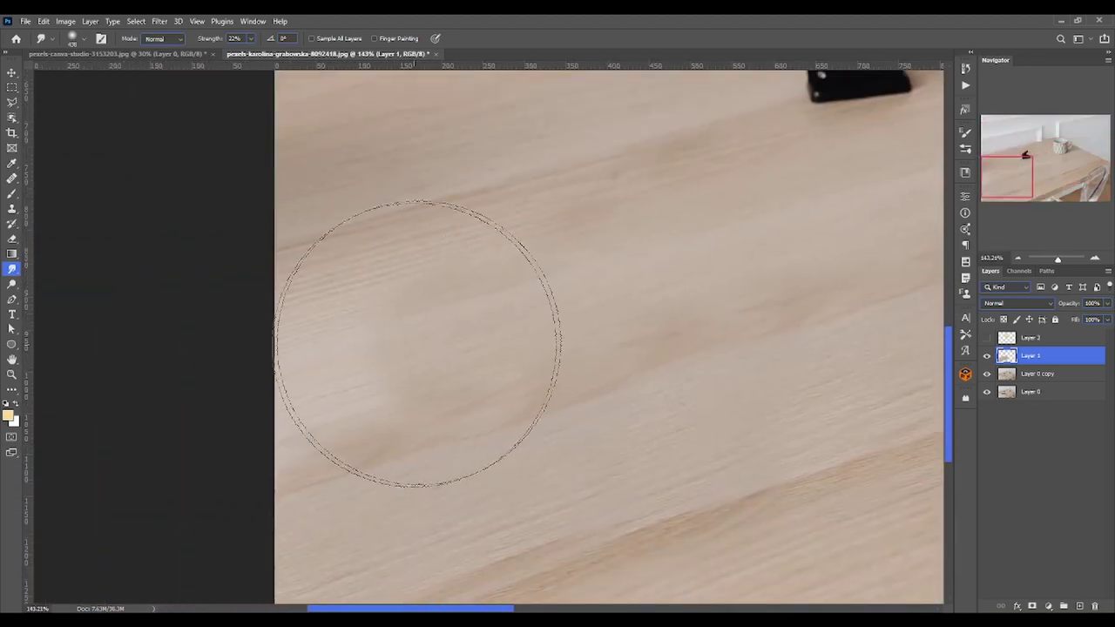
Smudge the wood near the left edge with a ~279 px brush, then resize to ~58 px
{"action": "mouse_move", "coordinate": [448, 323]}
{"action": "left_mouse_down"}
{"action": "mouse_move", "coordinate": [410, 323]}
{"action": "mouse_move", "coordinate": [311, 378]}
{"action": "left_mouse_up"}
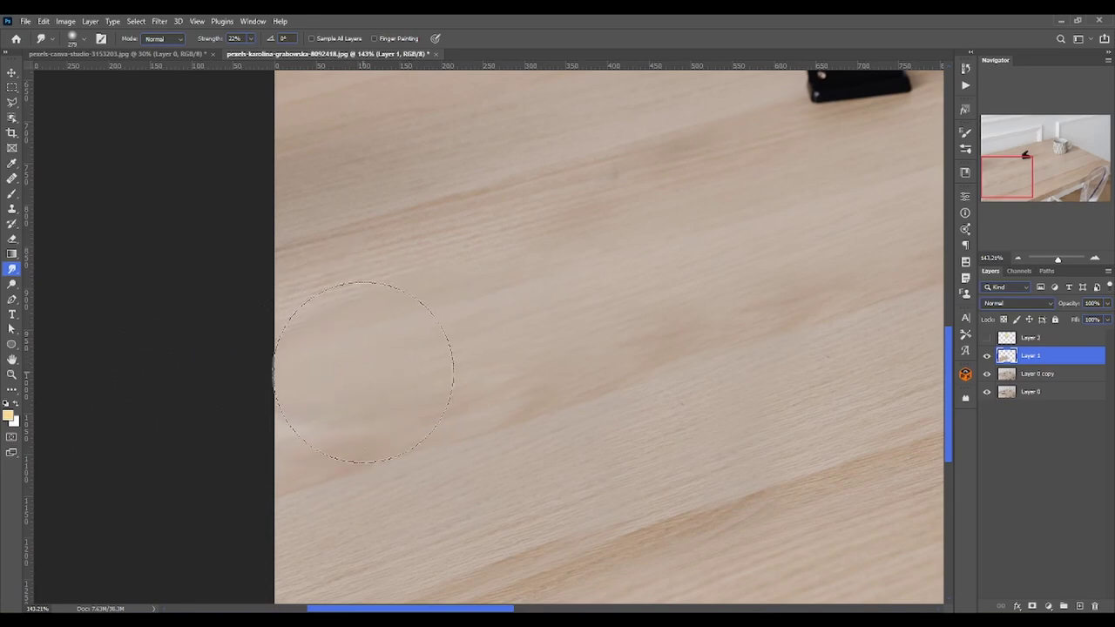
{"action": "left_click_drag", "start_coordinate": [287, 386], "coordinate": [471, 336]}
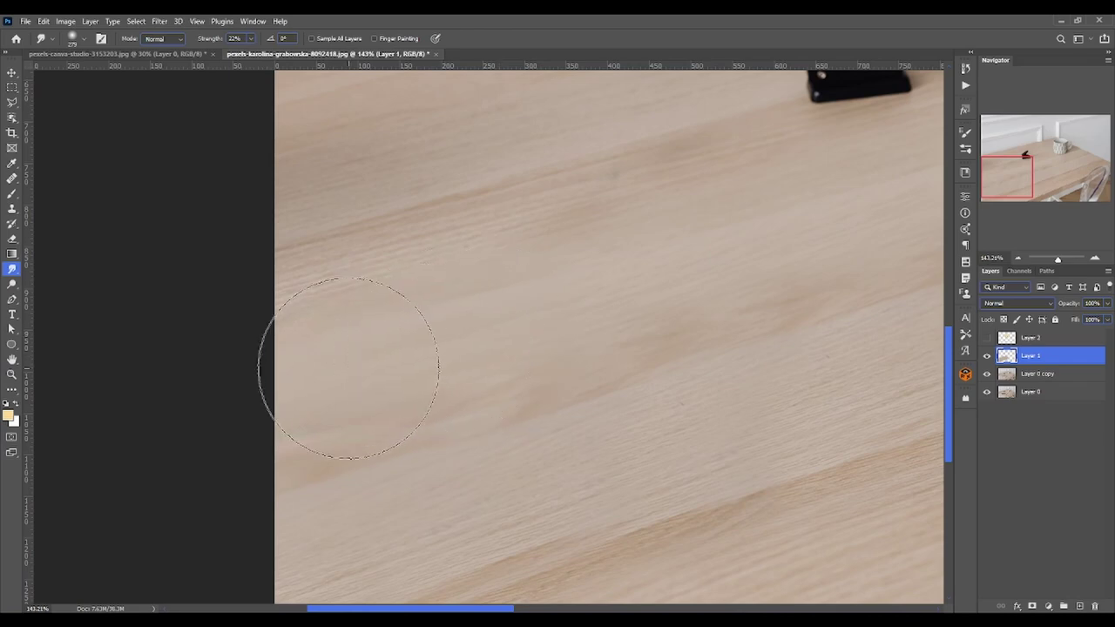
{"action": "left_click_drag", "start_coordinate": [398, 349], "coordinate": [343, 356]}
{"action": "left_click_drag", "start_coordinate": [794, 303], "coordinate": [620, 371]}
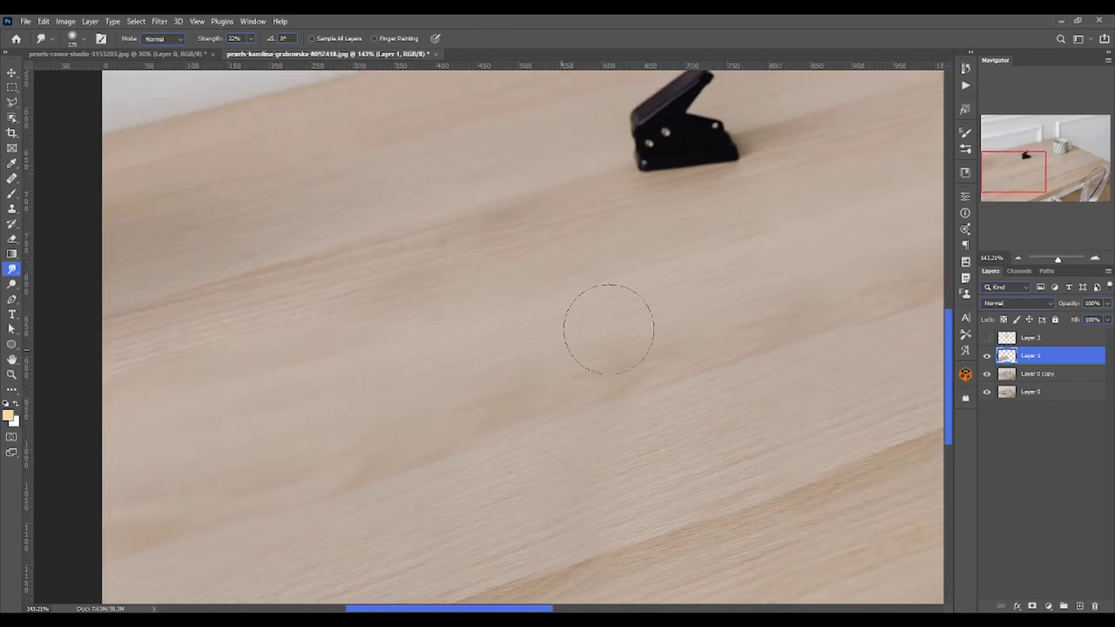
{"action": "left_click_drag", "start_coordinate": [736, 329], "coordinate": [616, 374]}
{"action": "left_click_drag", "start_coordinate": [642, 377], "coordinate": [273, 453]}
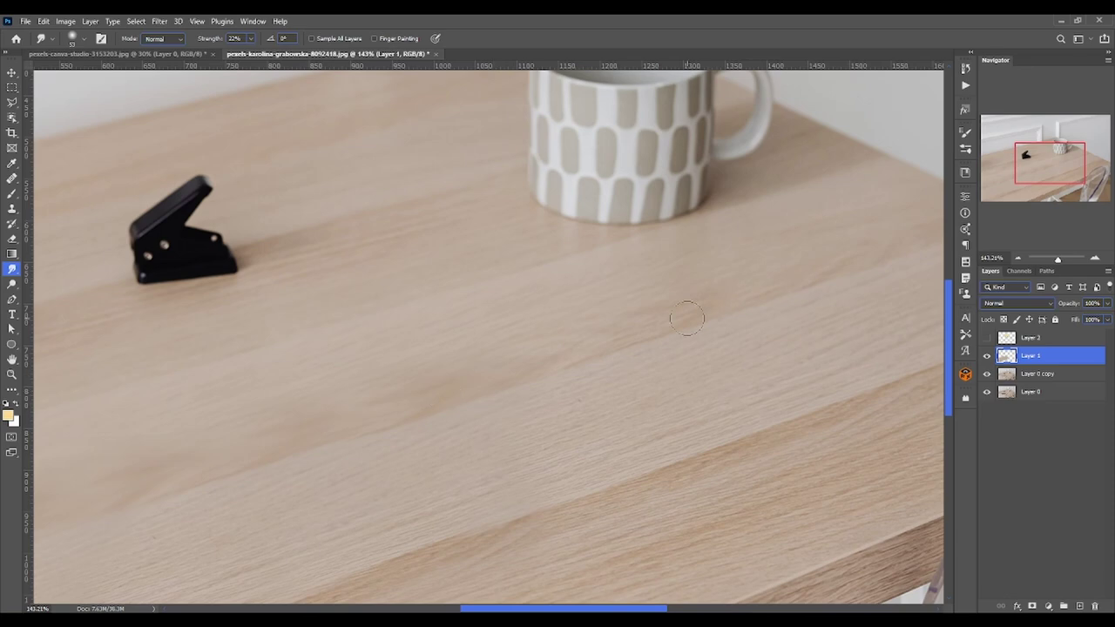
{"action": "scroll", "coordinate": [758, 357], "scroll_direction": "up", "scroll_amount": 1}
{"action": "key", "text": "ctrl+0"}
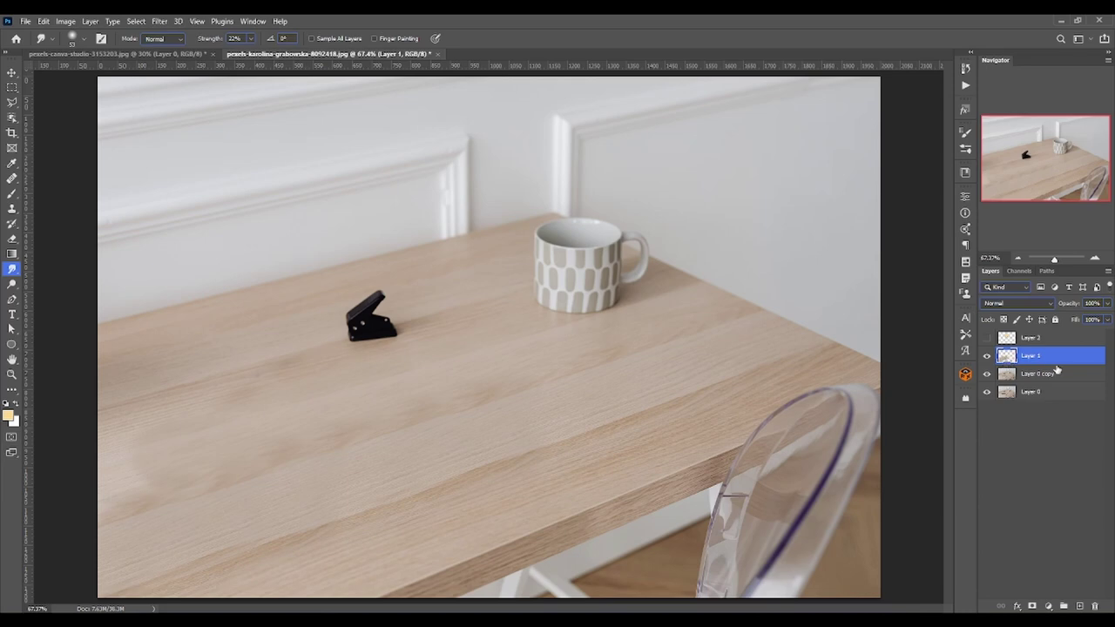
Duplicate Layer 1, hide the original, and resize the Smudge brush to about 30 px
{"action": "key", "text": "ctrl+j"}
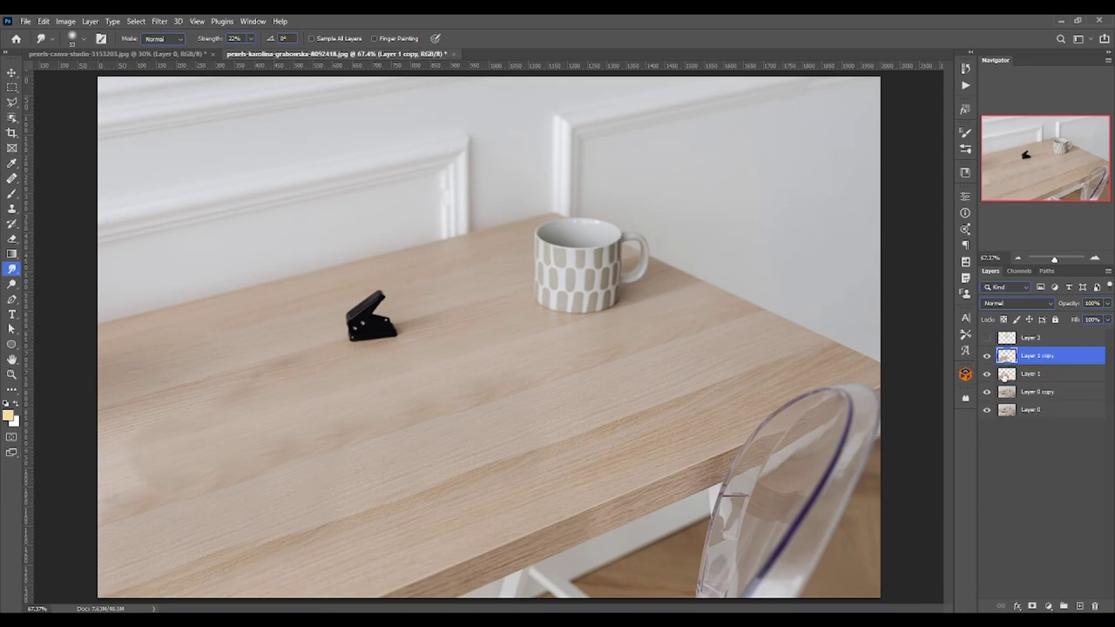
{"action": "left_click", "coordinate": [986, 373]}
{"action": "scroll", "coordinate": [209, 479], "scroll_direction": "up", "scroll_amount": 2}
{"action": "scroll", "coordinate": [348, 453], "scroll_direction": "up", "scroll_amount": 2}
{"action": "scroll", "coordinate": [641, 441], "scroll_direction": "up", "scroll_amount": 2}
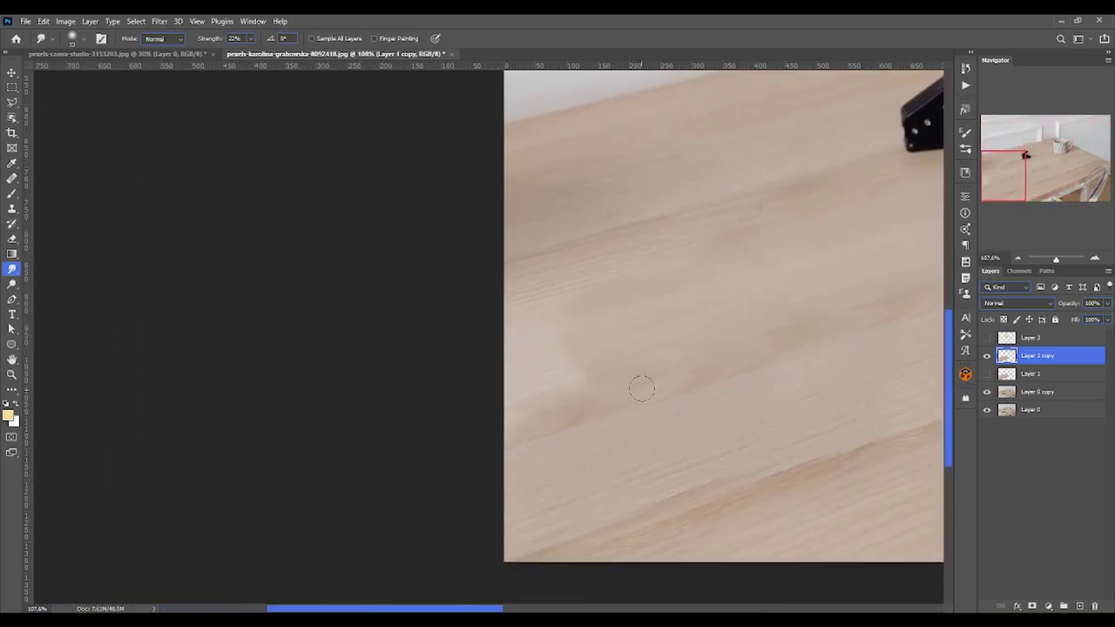
{"action": "left_click_drag", "start_coordinate": [642, 389], "coordinate": [704, 323]}
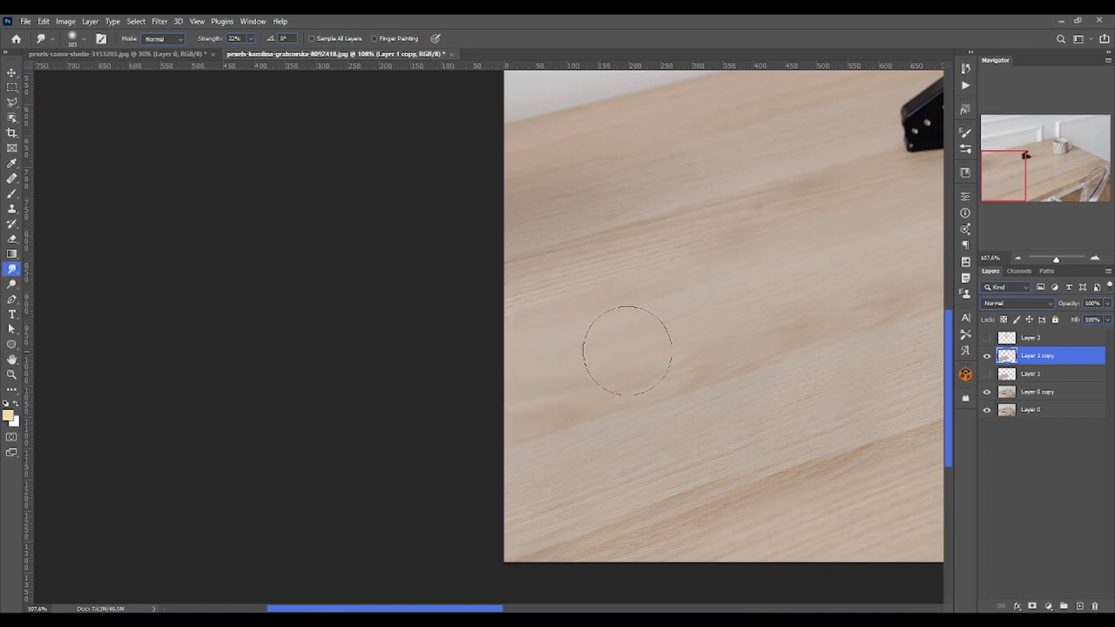
{"action": "left_click_drag", "start_coordinate": [627, 350], "coordinate": [364, 424]}
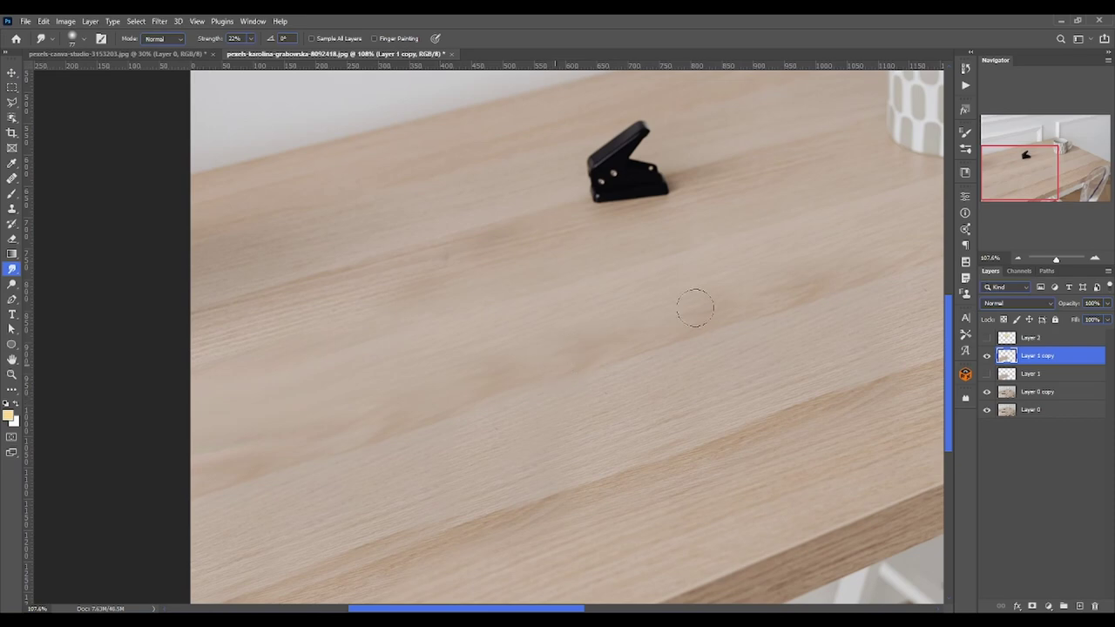
{"action": "left_click_drag", "start_coordinate": [652, 339], "coordinate": [608, 339]}
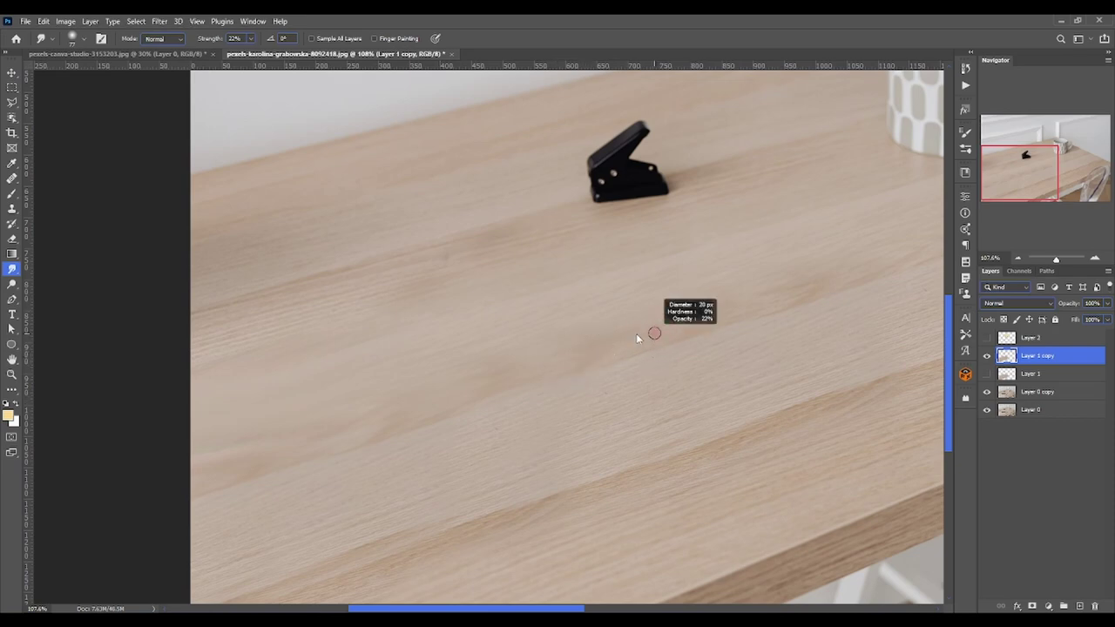
{"action": "left_click_drag", "start_coordinate": [689, 322], "coordinate": [473, 370]}
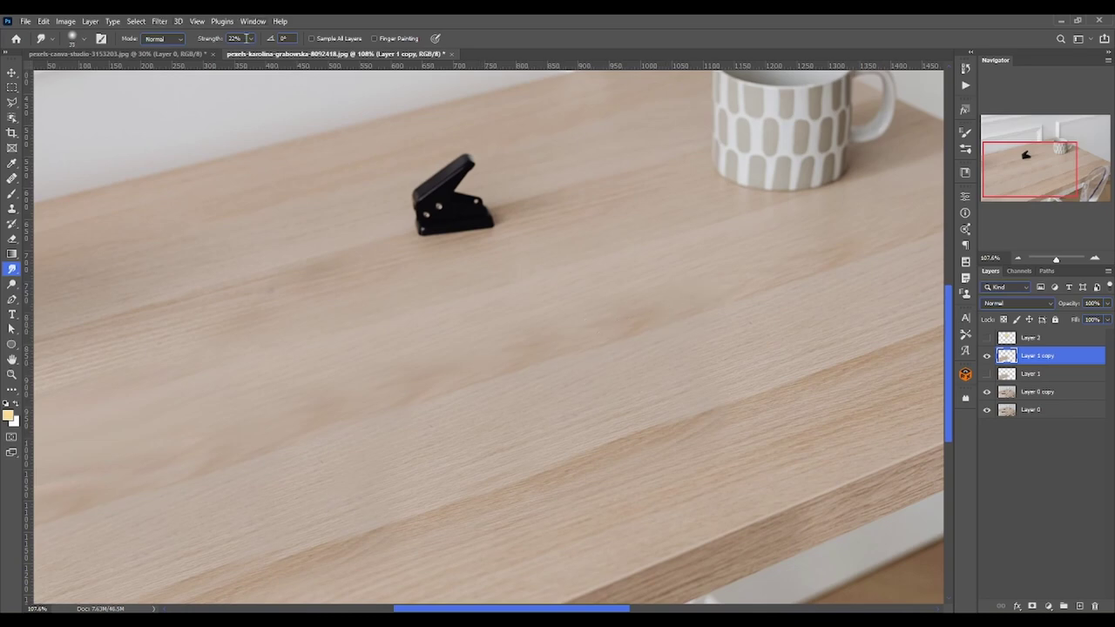
Try a 38% strength smudge streak near the mug, then undo it
{"action": "mouse_move", "coordinate": [250, 38]}
{"action": "left_mouse_down"}
{"action": "mouse_move", "coordinate": [265, 54]}
{"action": "mouse_move", "coordinate": [293, 54]}
{"action": "left_mouse_up"}
{"action": "left_click", "coordinate": [613, 334]}
{"action": "left_click_drag", "start_coordinate": [766, 261], "coordinate": [887, 190]}
{"action": "key", "text": "ctrl+z"}
Settle the smudge strength at 60% after trying 25%, and fit the photo on screen
{"action": "left_click", "coordinate": [251, 38]}
{"action": "left_click_drag", "start_coordinate": [250, 54], "coordinate": [211, 52]}
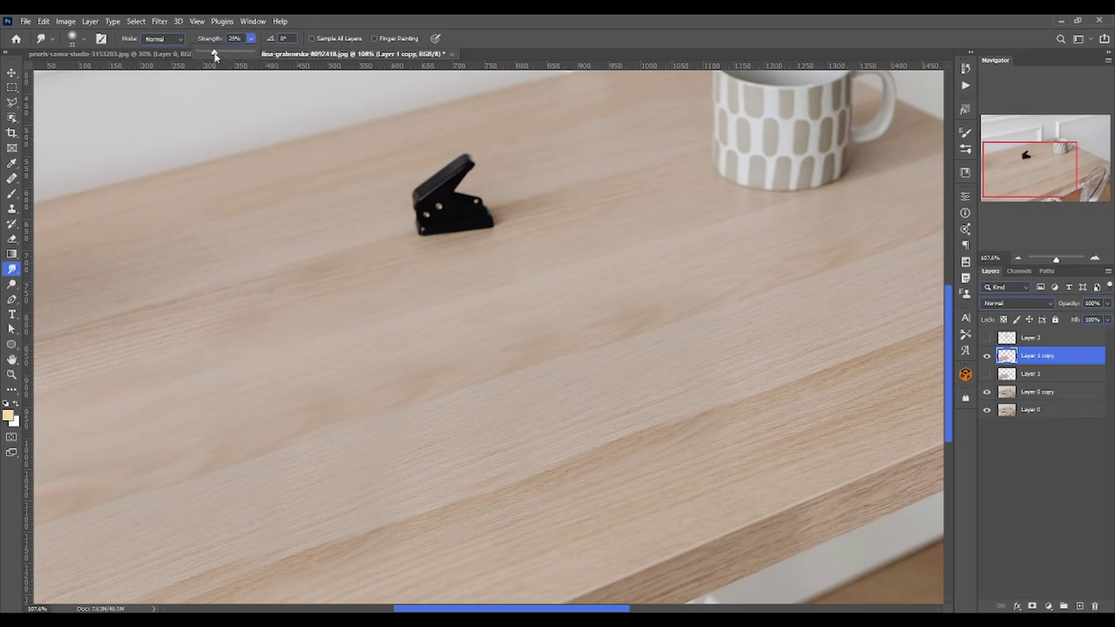
{"action": "left_click", "coordinate": [636, 316]}
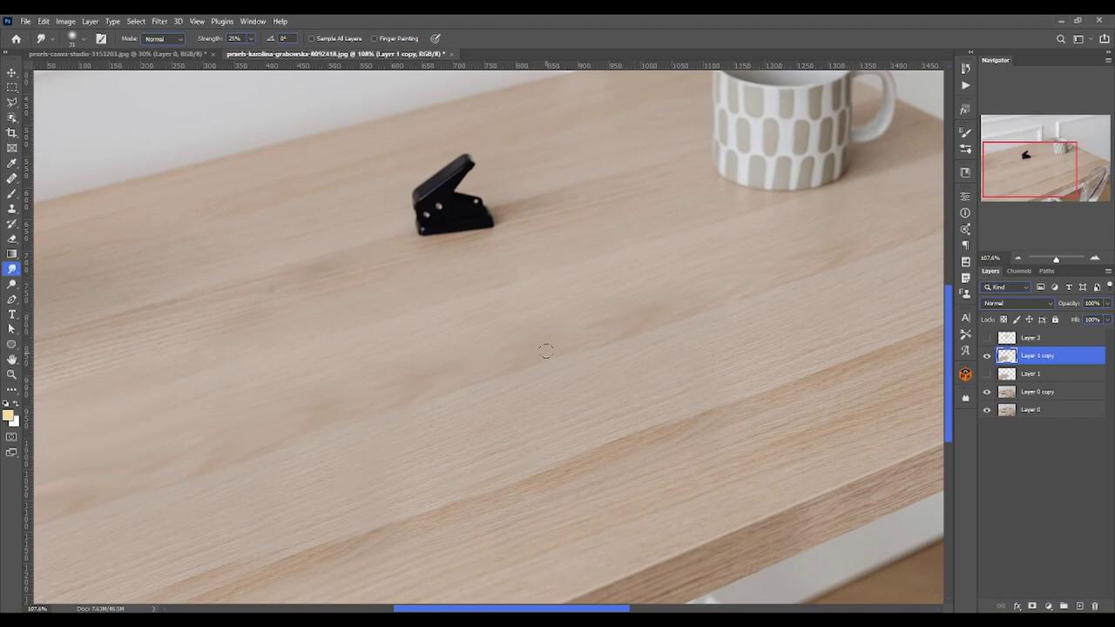
{"action": "left_click", "coordinate": [250, 39]}
{"action": "left_click_drag", "start_coordinate": [253, 54], "coordinate": [272, 54]}
{"action": "left_click", "coordinate": [641, 317]}
{"action": "key", "text": "ctrl+0"}
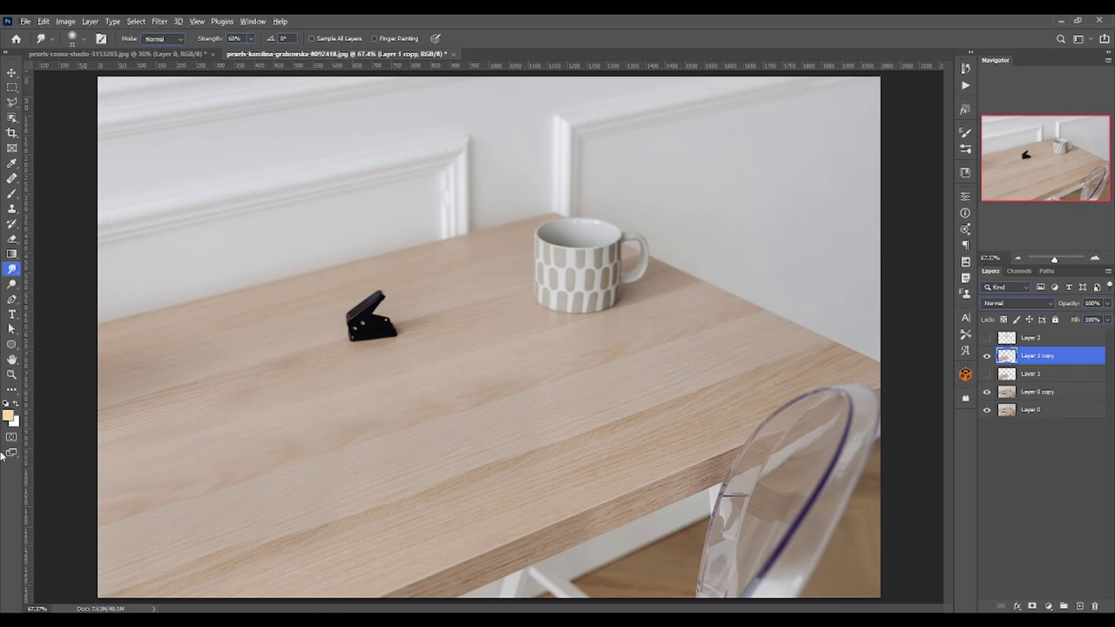
Set the wood patch layer's opacity to 83% and zoom in on the notebook area
{"action": "left_click", "coordinate": [11, 373]}
{"action": "mouse_move", "coordinate": [751, 406]}
{"action": "left_mouse_down"}
{"action": "mouse_move", "coordinate": [682, 410]}
{"action": "mouse_move", "coordinate": [725, 407]}
{"action": "left_mouse_up"}
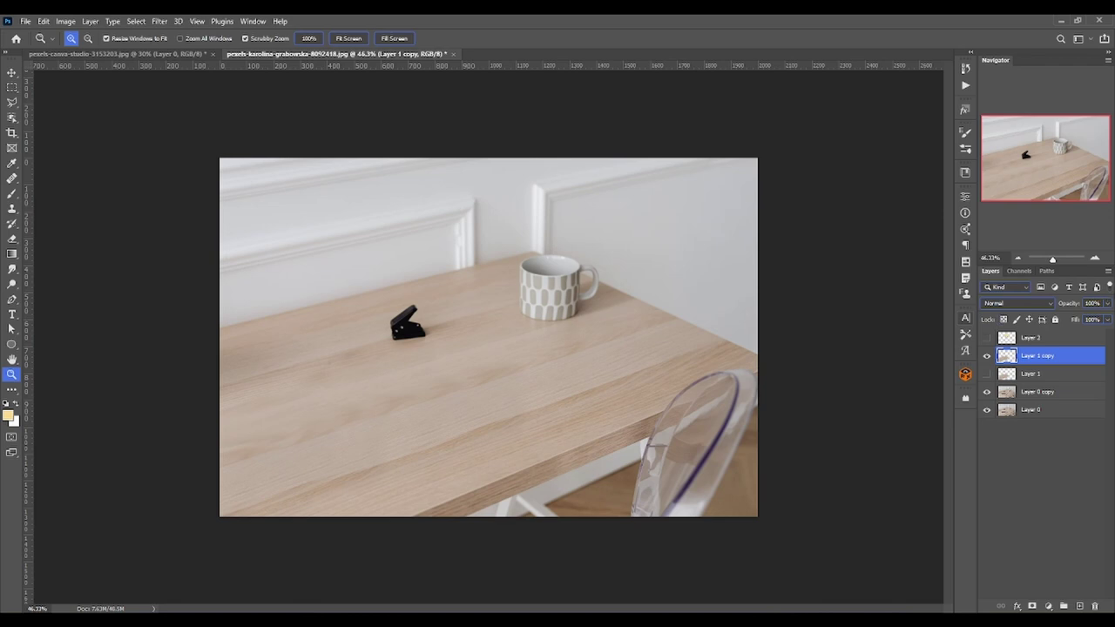
{"action": "left_click", "coordinate": [1108, 303]}
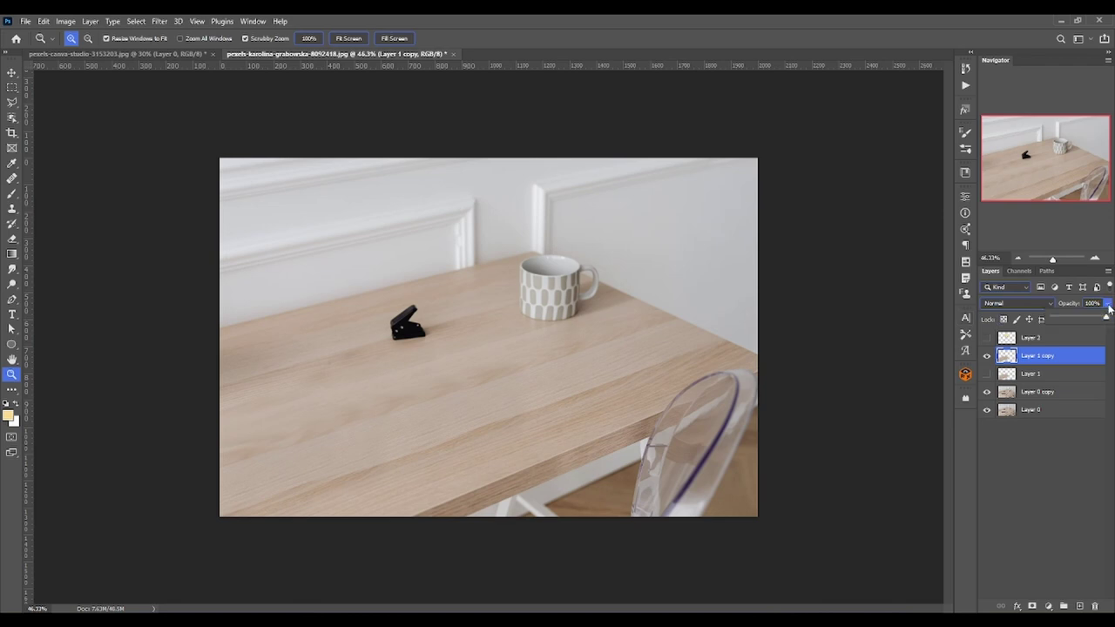
{"action": "left_click_drag", "start_coordinate": [1092, 319], "coordinate": [1099, 318]}
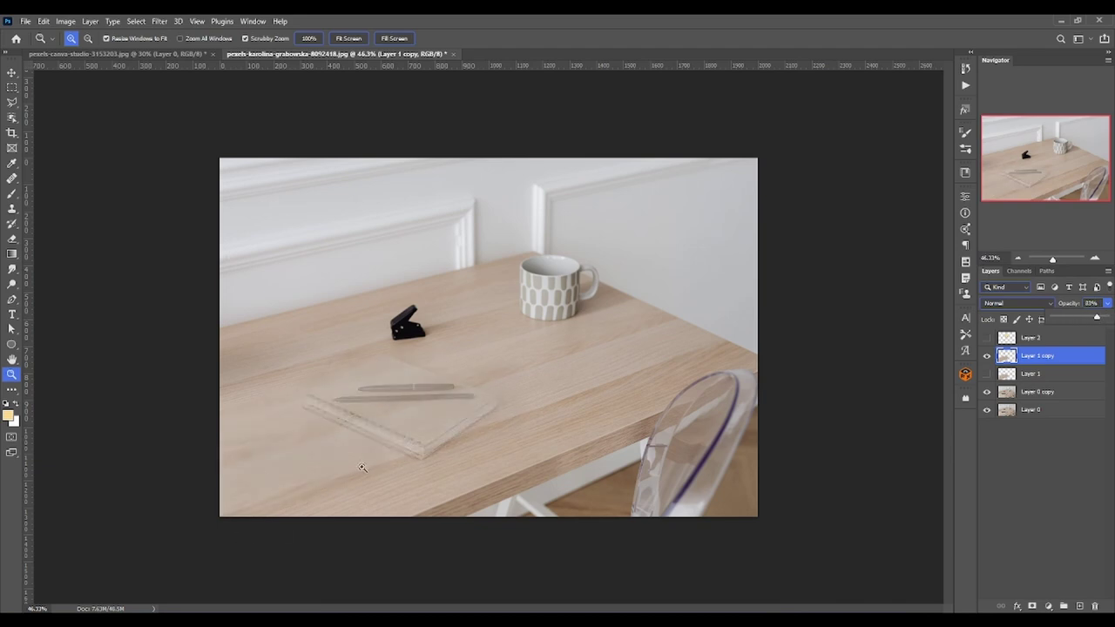
{"action": "left_click_drag", "start_coordinate": [362, 467], "coordinate": [254, 473]}
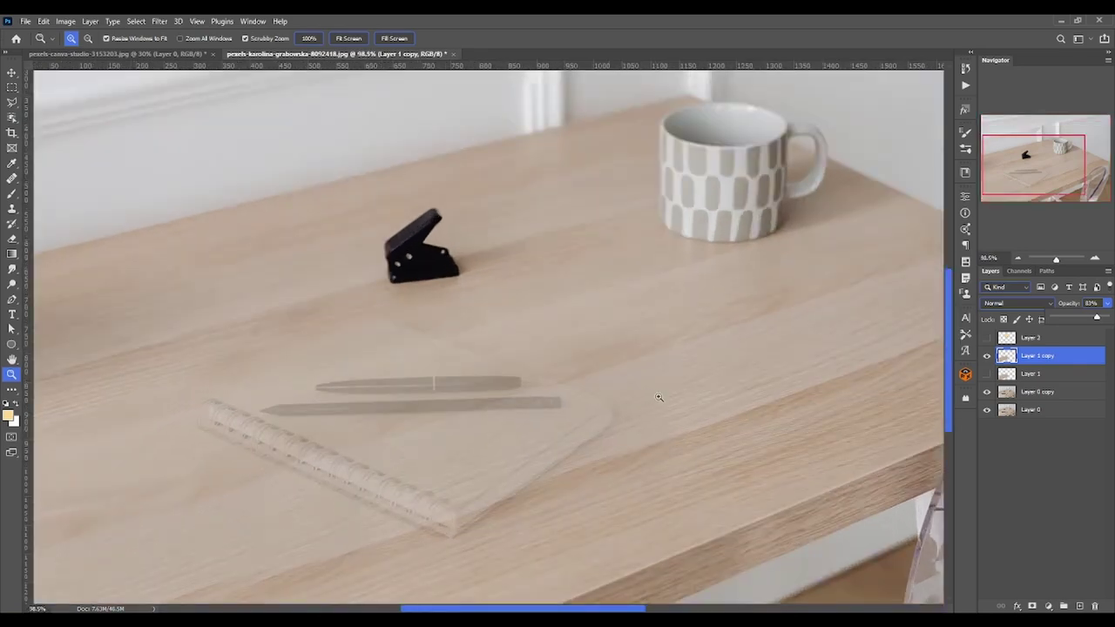
{"action": "left_click", "coordinate": [1051, 362]}
Duplicate the patch layer as Layer 1 copy 2 at 100% opacity and hide Layer 1
{"action": "key", "text": "ctrl+j"}
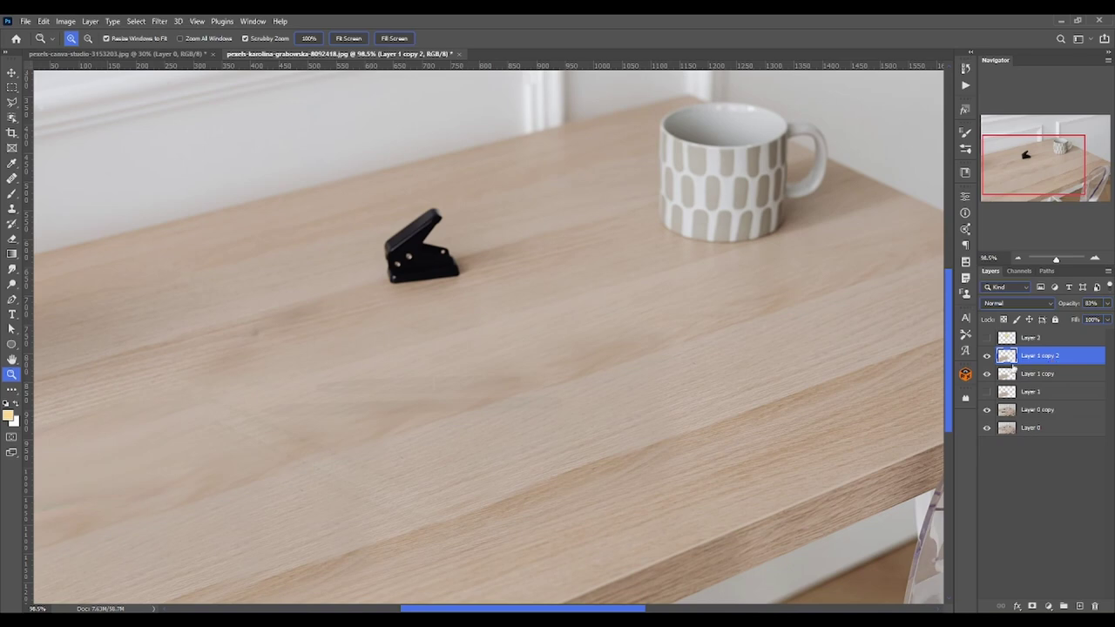
{"action": "left_click", "coordinate": [1108, 302]}
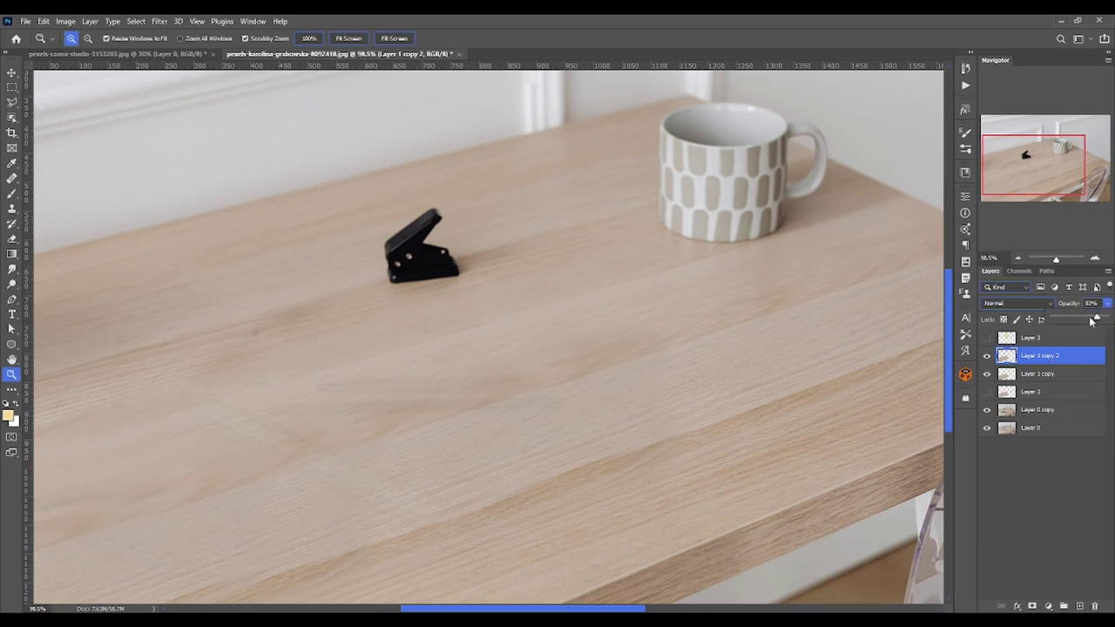
{"action": "left_click_drag", "start_coordinate": [1095, 318], "coordinate": [1108, 318]}
{"action": "left_click", "coordinate": [1054, 357]}
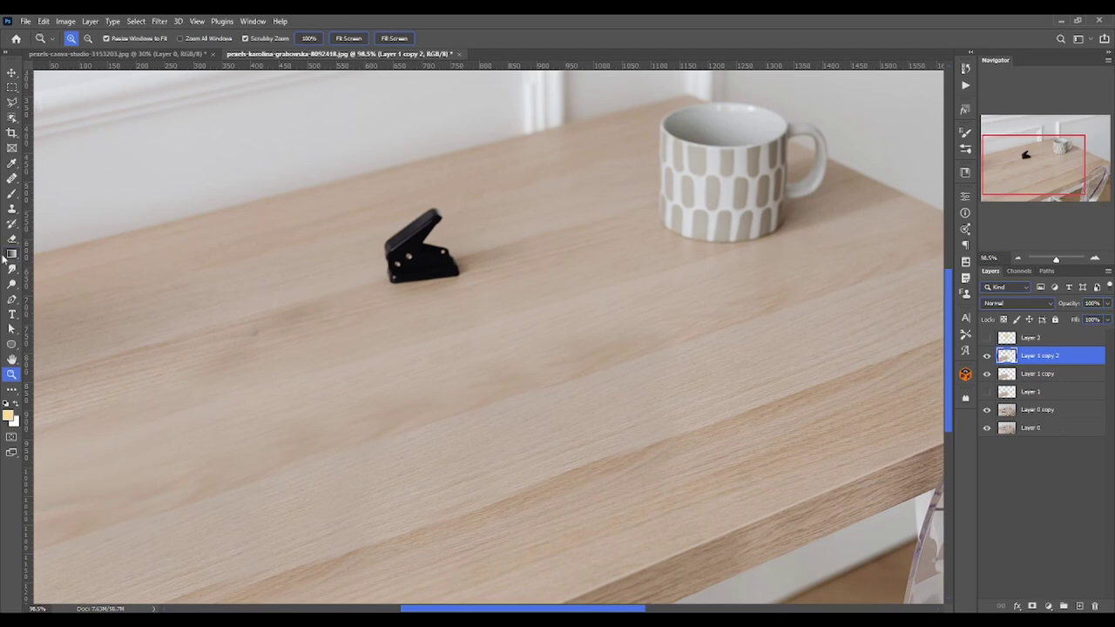
Hide the patch layers and lasso around the notebook and pens
{"action": "left_click", "coordinate": [11, 103]}
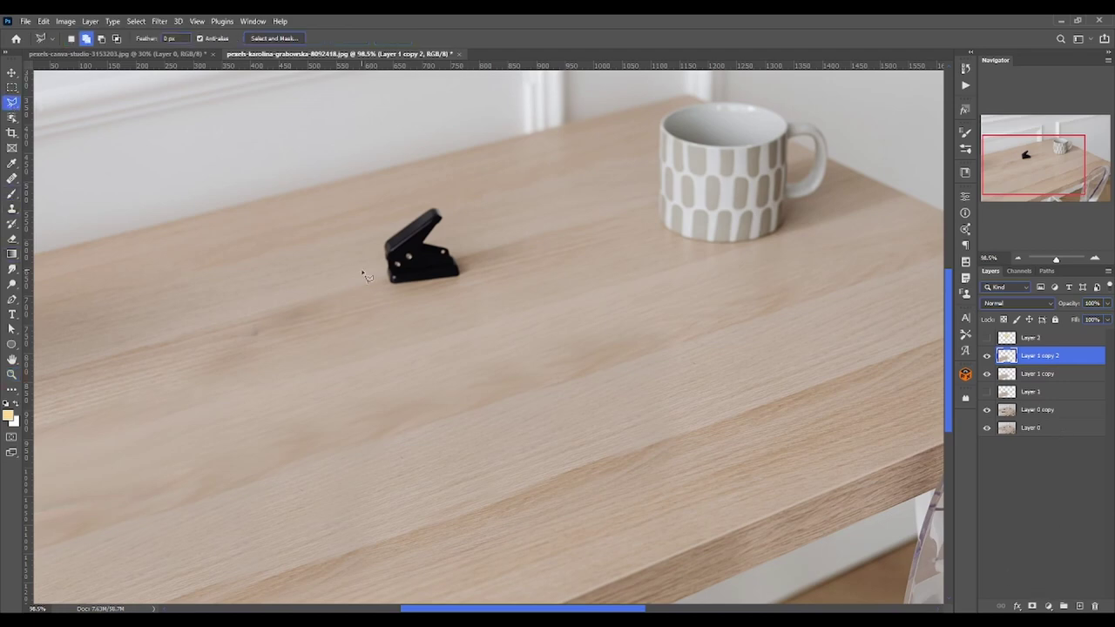
{"action": "left_click", "coordinate": [987, 356]}
{"action": "left_click", "coordinate": [986, 374]}
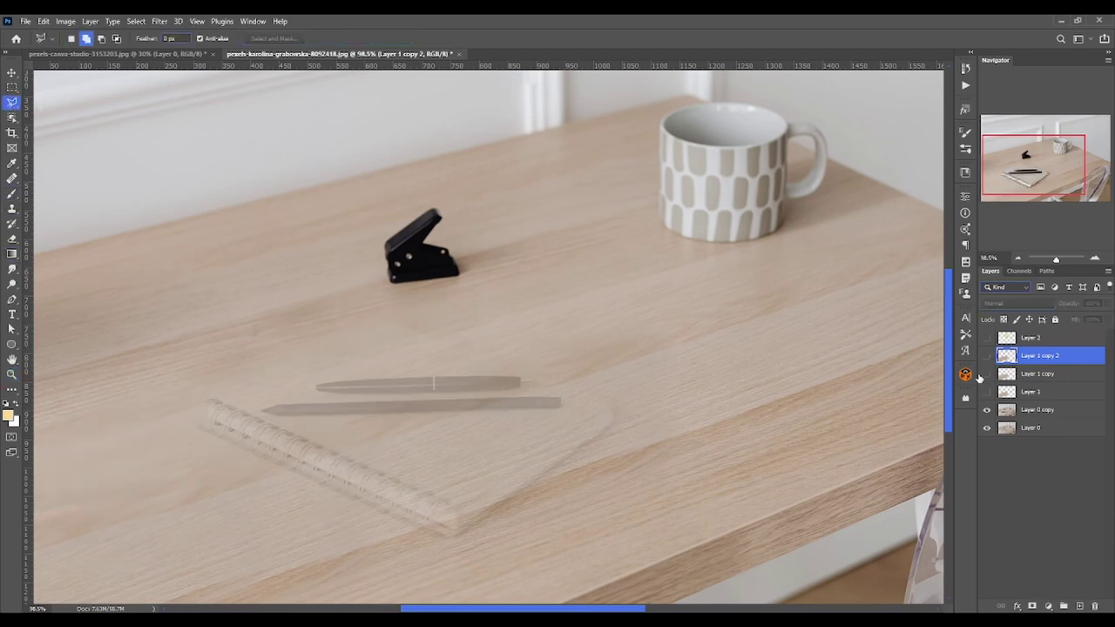
{"action": "right_click", "coordinate": [12, 103]}
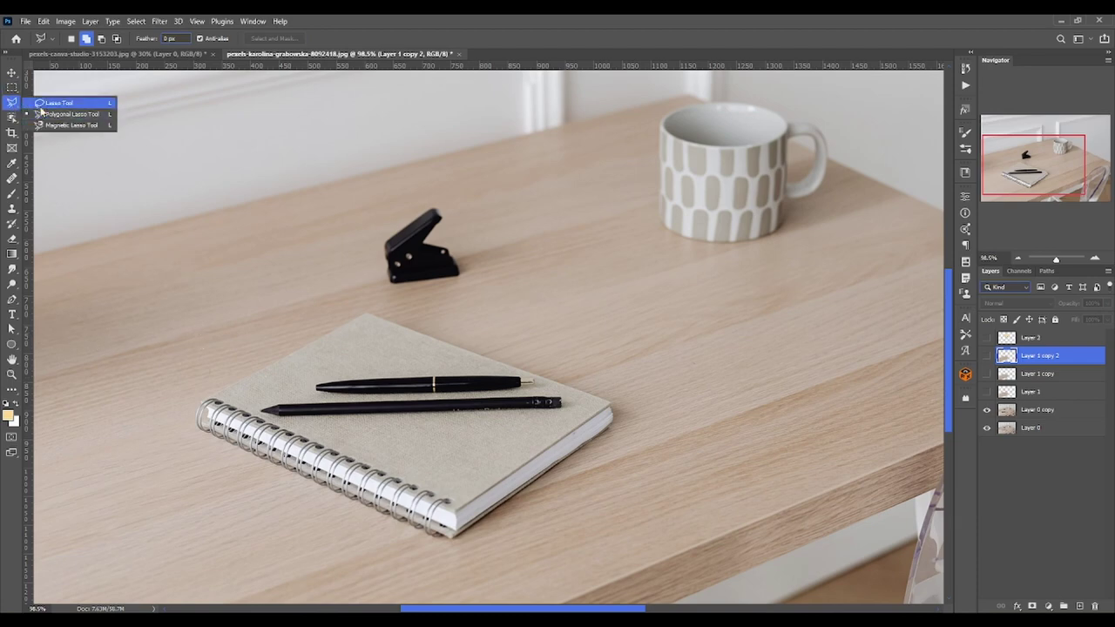
{"action": "left_click", "coordinate": [52, 104]}
{"action": "mouse_move", "coordinate": [259, 354]}
{"action": "left_mouse_down"}
{"action": "mouse_move", "coordinate": [447, 584]}
{"action": "mouse_move", "coordinate": [252, 515]}
{"action": "mouse_move", "coordinate": [175, 409]}
{"action": "mouse_move", "coordinate": [222, 372]}
{"action": "left_mouse_up"}
Copy the selected wood from Layer 1 copy 2 onto new Layer 3, showing Layer 1 copy instead
{"action": "left_click", "coordinate": [986, 356]}
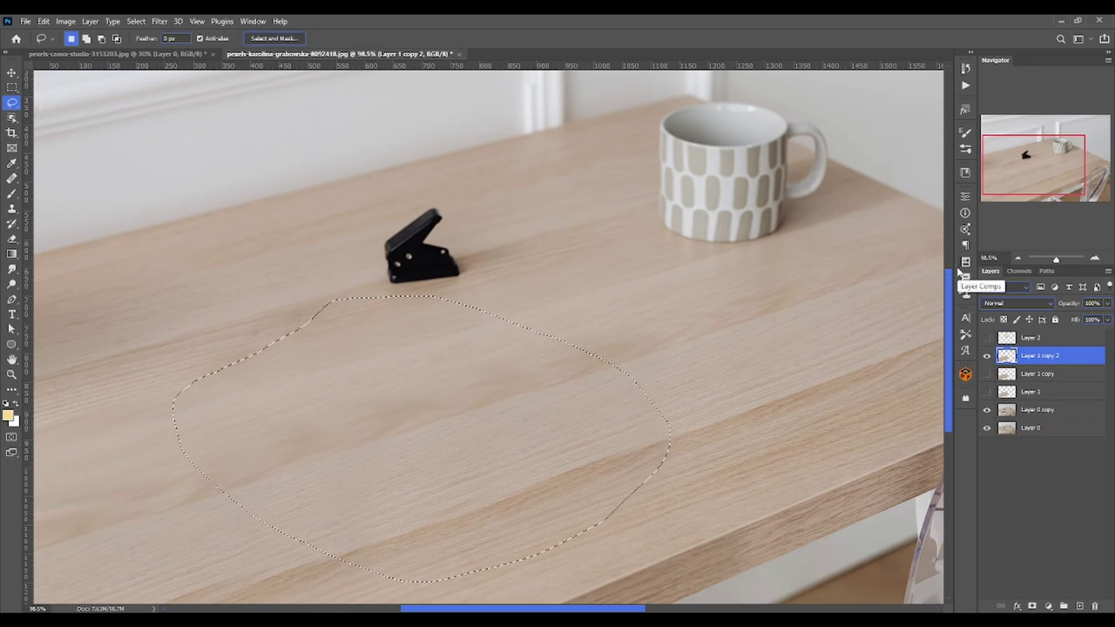
{"action": "key", "text": "ctrl+j"}
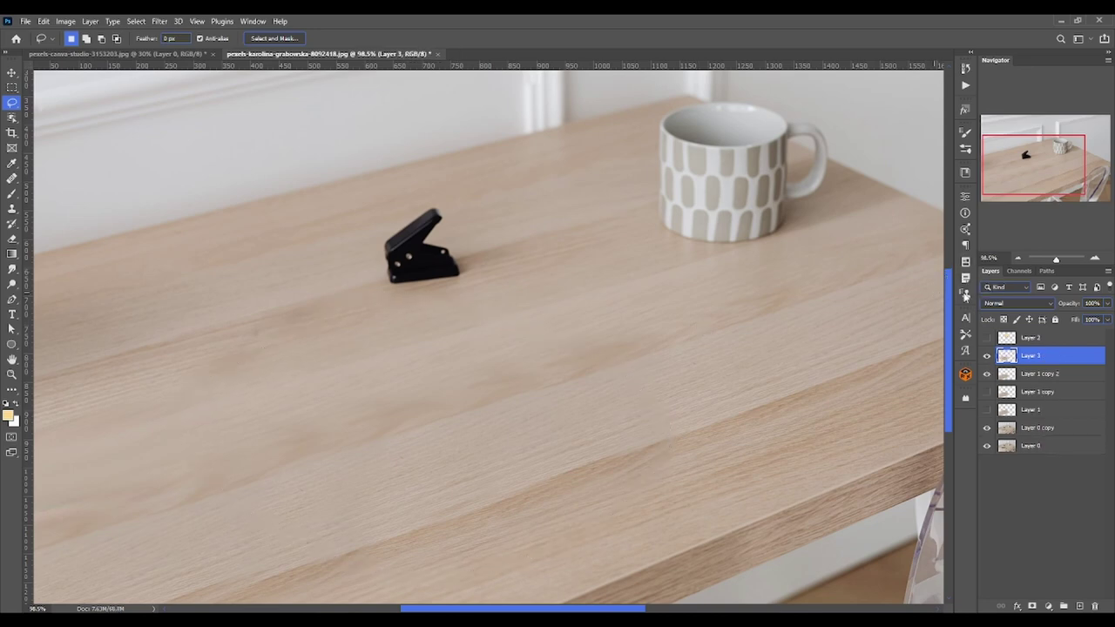
{"action": "left_click", "coordinate": [986, 374]}
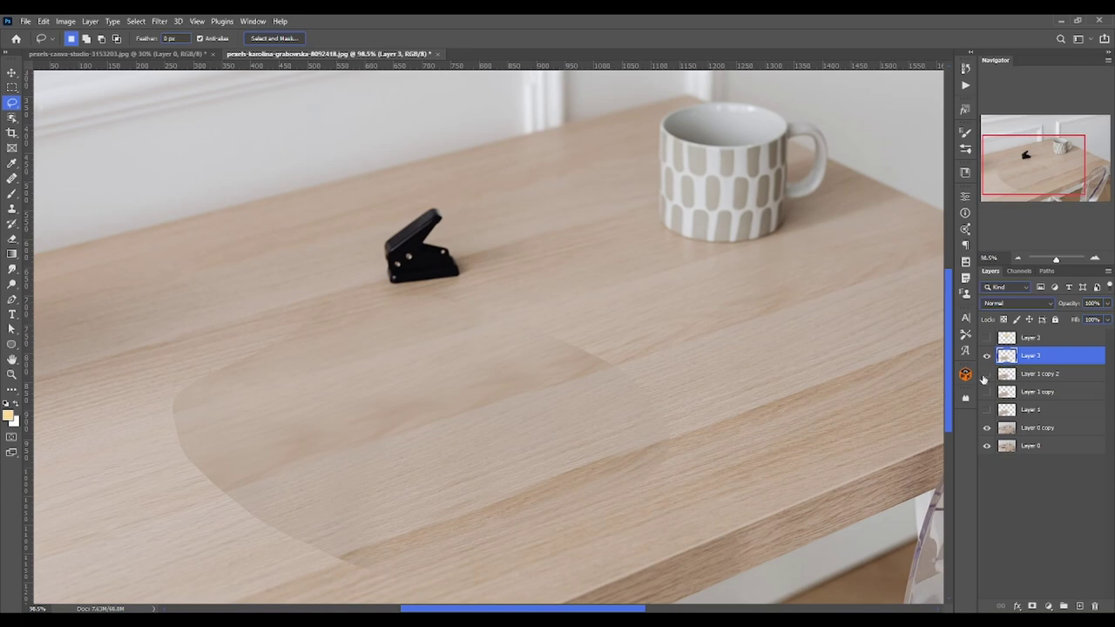
{"action": "left_click", "coordinate": [986, 391]}
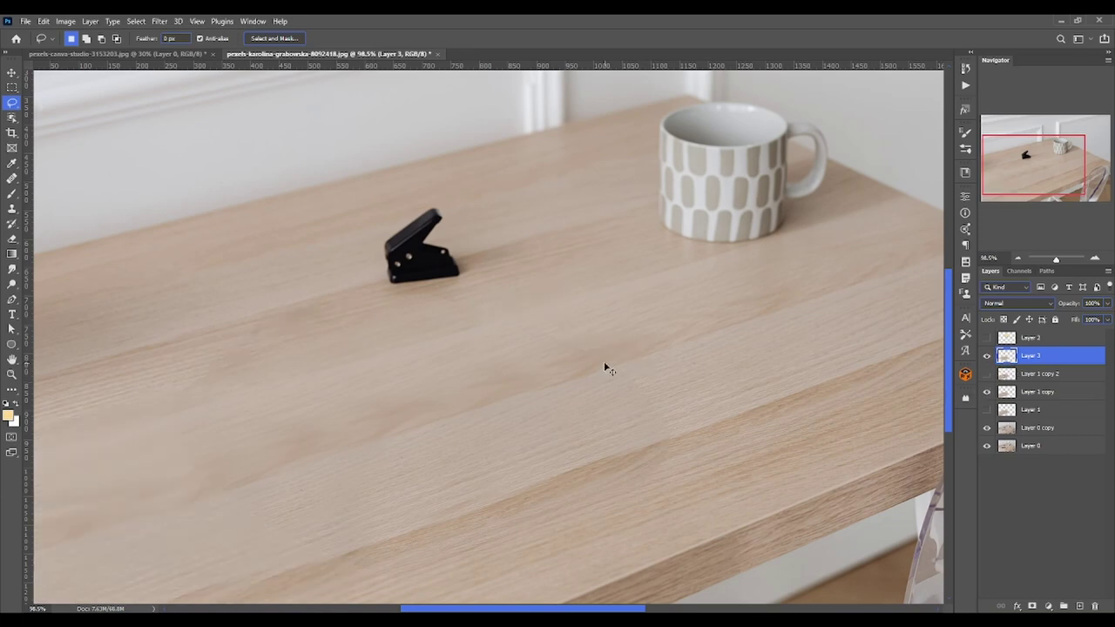
{"action": "scroll", "coordinate": [606, 367], "scroll_direction": "down", "scroll_amount": 3}
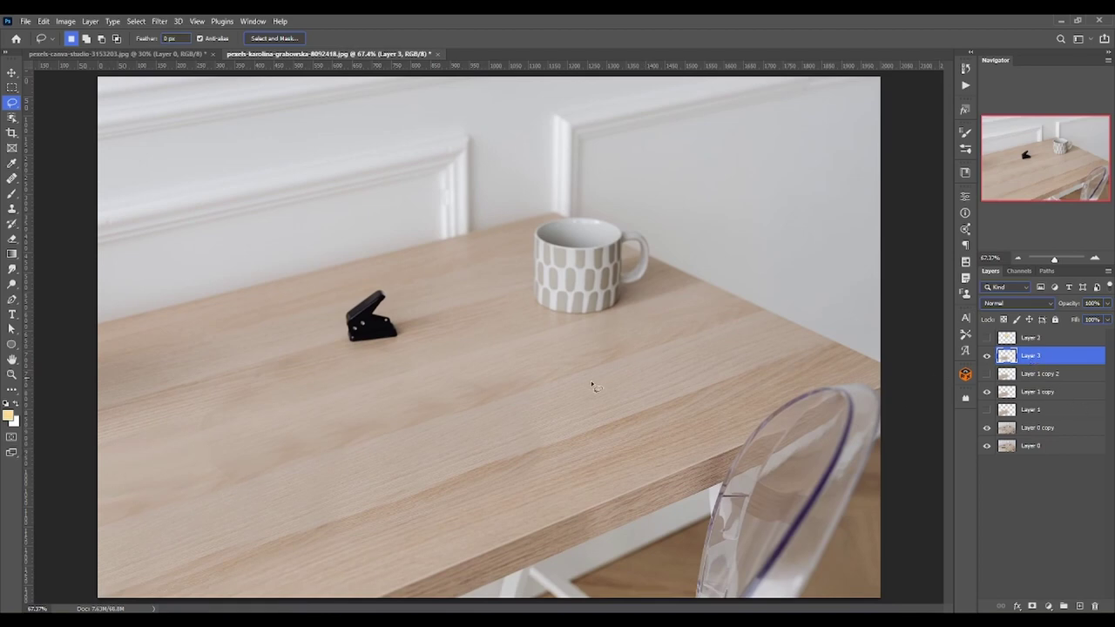
Set Layer 3's opacity to 67%
{"action": "left_click", "coordinate": [12, 72]}
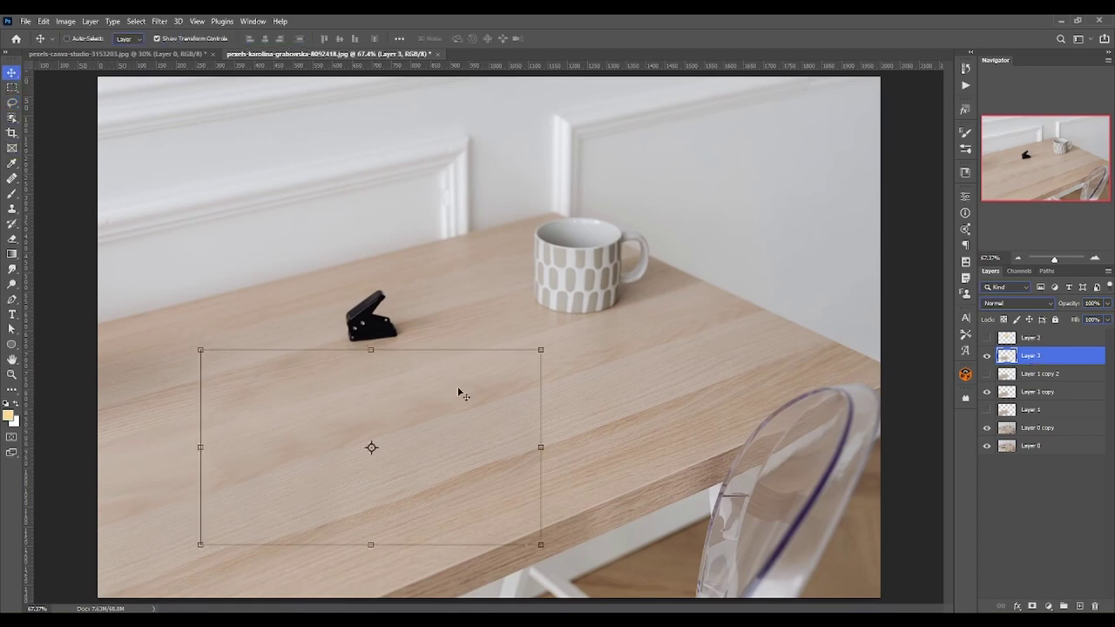
{"action": "scroll", "coordinate": [205, 480], "scroll_direction": "up", "scroll_amount": 4}
{"action": "scroll", "coordinate": [209, 488], "scroll_direction": "up", "scroll_amount": 1}
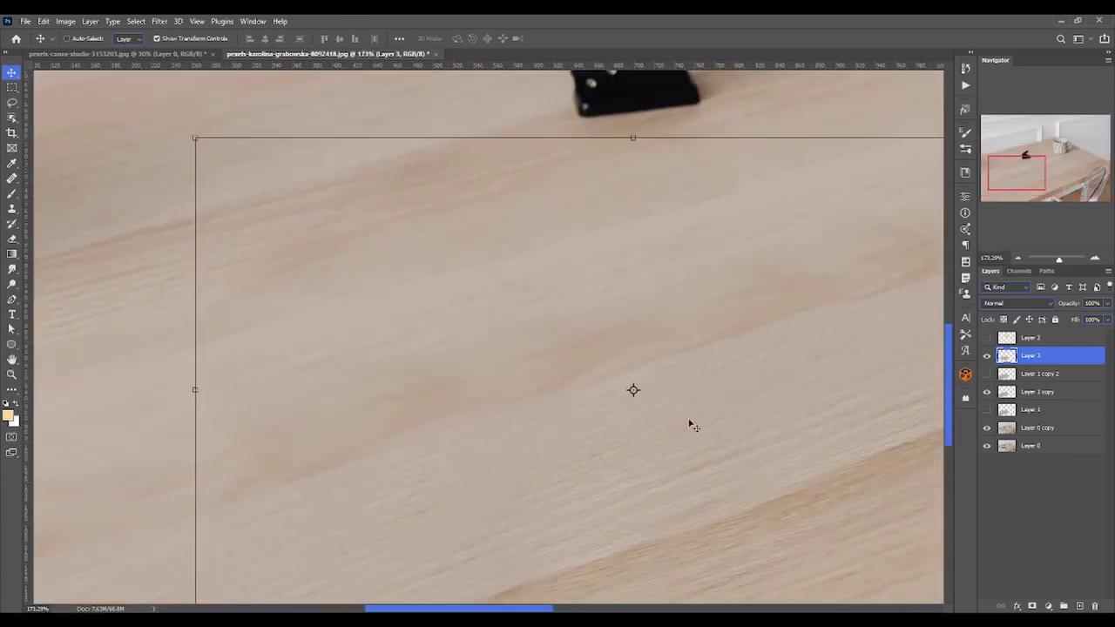
{"action": "left_click", "coordinate": [1105, 302]}
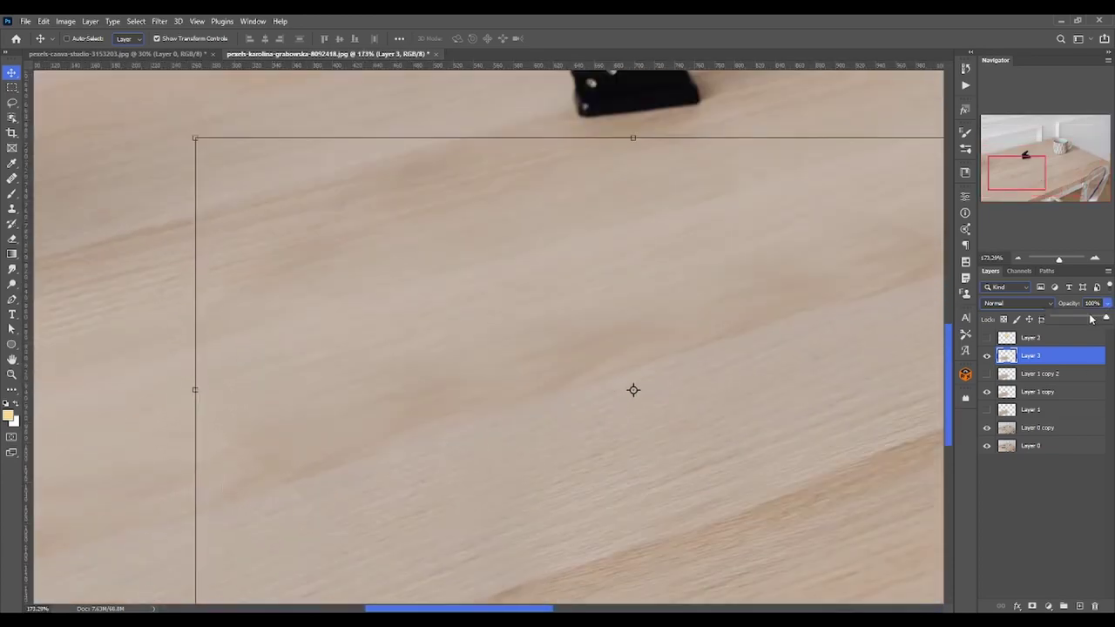
{"action": "left_click_drag", "start_coordinate": [1092, 319], "coordinate": [1114, 319]}
{"action": "left_click", "coordinate": [538, 334]}
{"action": "left_click", "coordinate": [12, 193]}
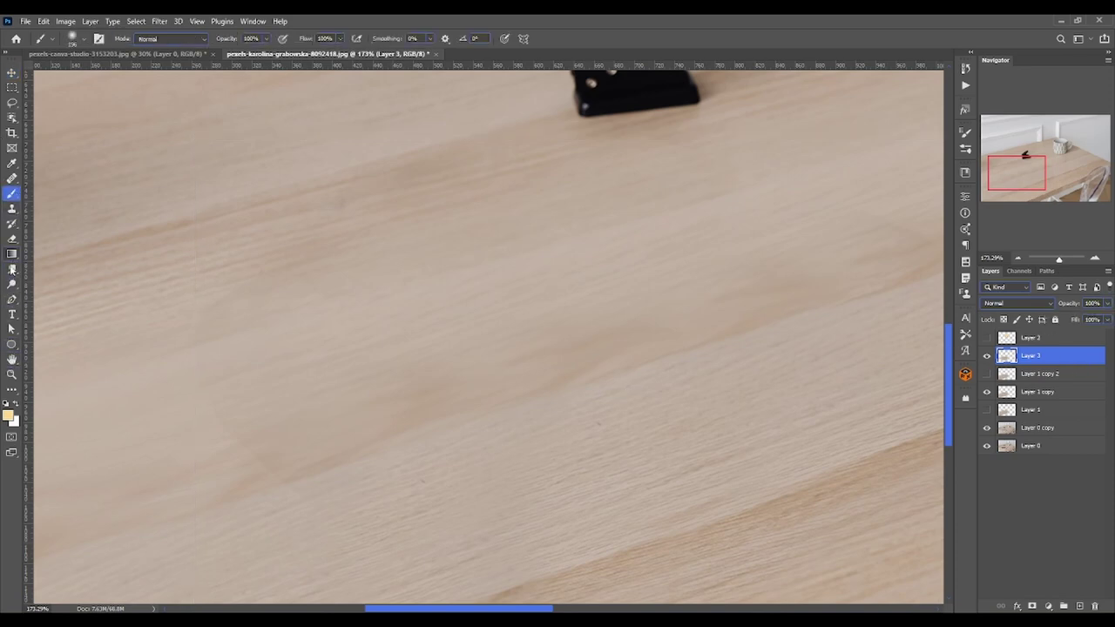
Smudge the lower tabletop grain on Layer 3 and lower smudge strength from 60% to 23%
{"action": "left_click", "coordinate": [11, 268]}
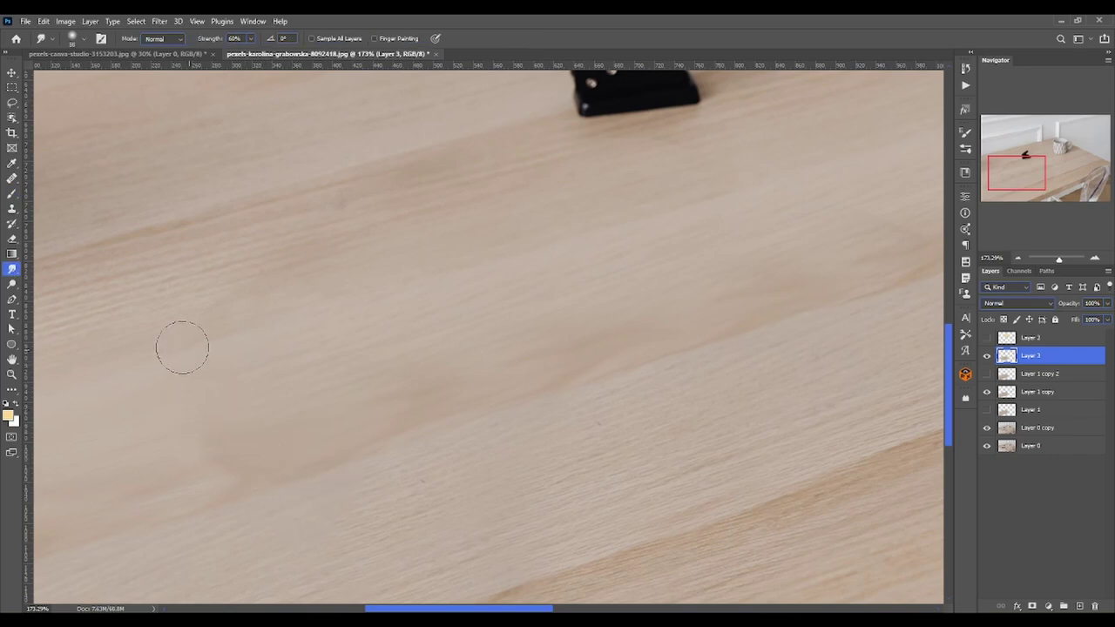
{"action": "left_click_drag", "start_coordinate": [344, 503], "coordinate": [403, 346]}
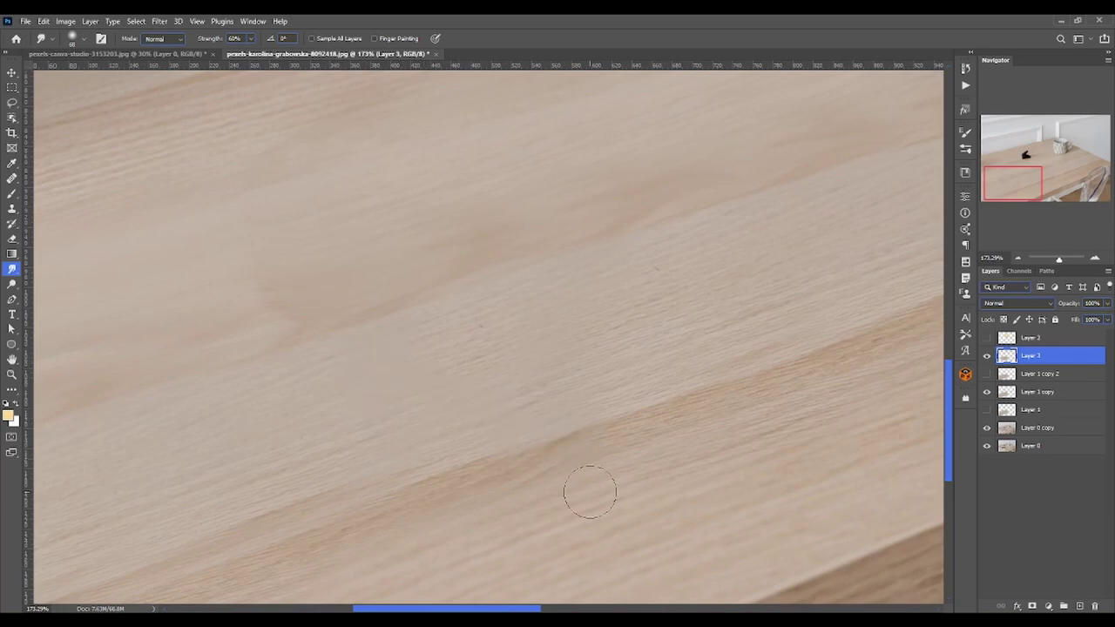
{"action": "scroll", "coordinate": [523, 471], "scroll_direction": "right", "scroll_amount": 2}
{"action": "scroll", "coordinate": [483, 457], "scroll_direction": "right", "scroll_amount": 2}
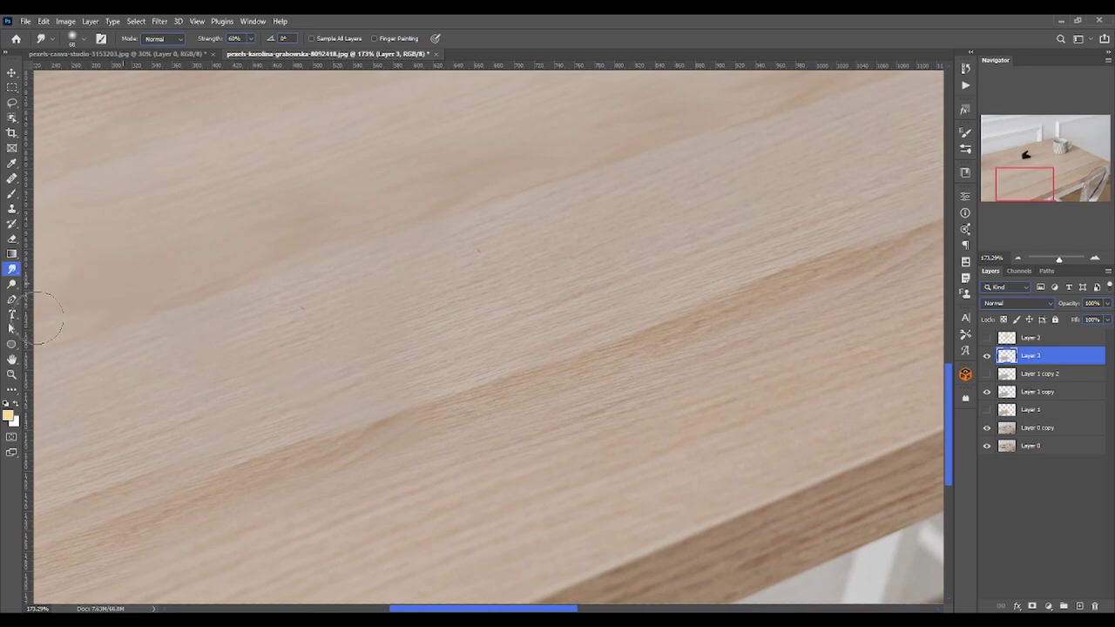
{"action": "left_click_drag", "start_coordinate": [89, 319], "coordinate": [418, 281]}
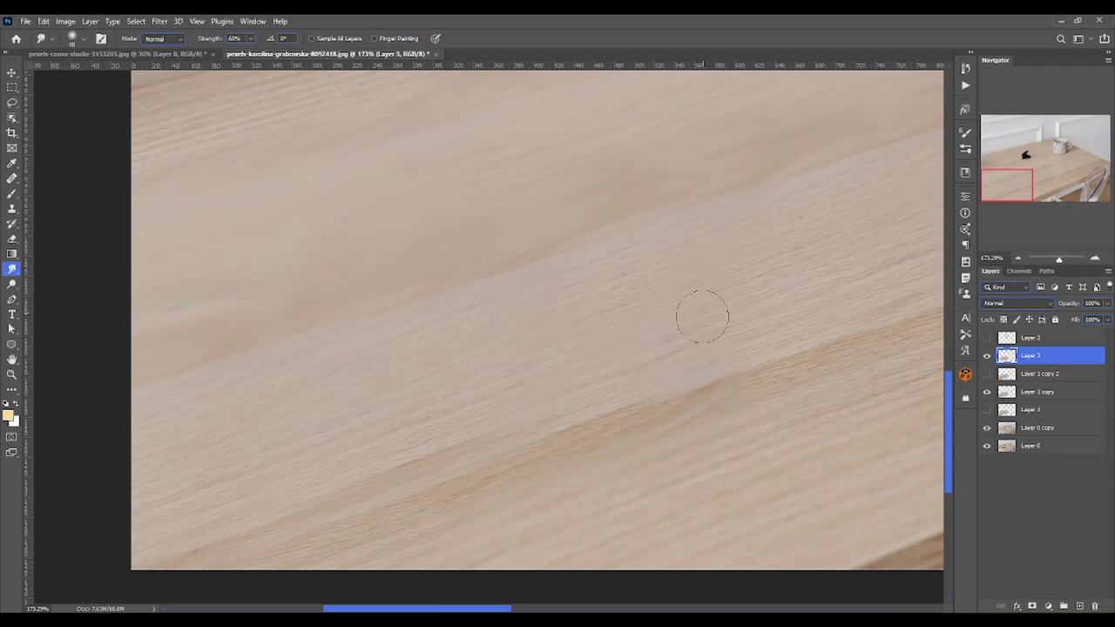
{"action": "mouse_move", "coordinate": [562, 282]}
{"action": "left_mouse_down"}
{"action": "mouse_move", "coordinate": [419, 327]}
{"action": "mouse_move", "coordinate": [326, 256]}
{"action": "mouse_move", "coordinate": [317, 192]}
{"action": "left_mouse_up"}
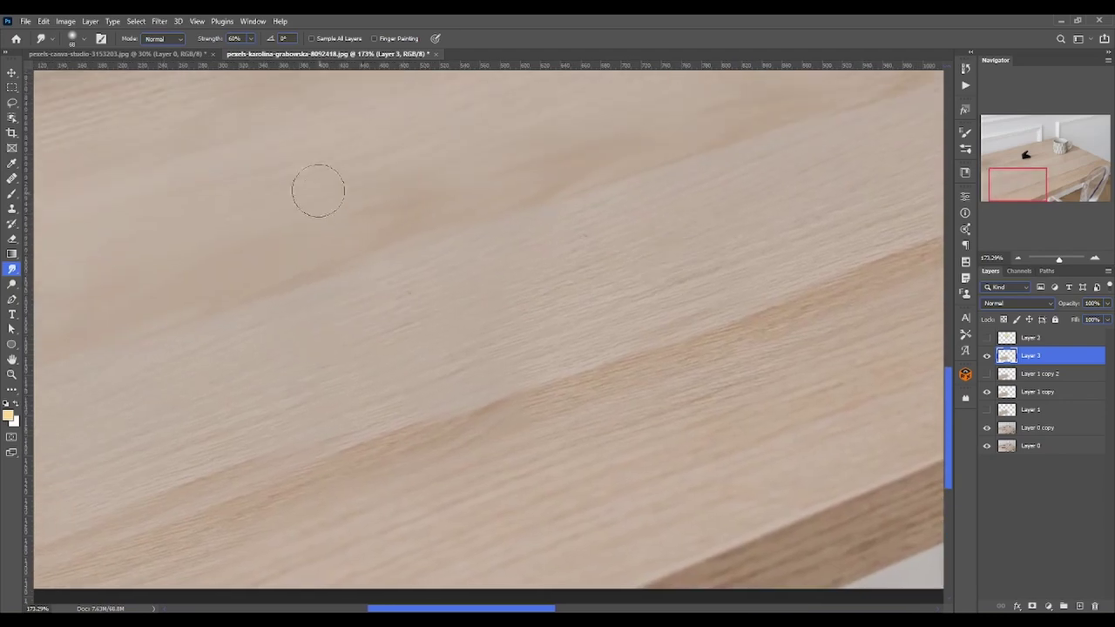
{"action": "left_click_drag", "start_coordinate": [331, 253], "coordinate": [307, 242]}
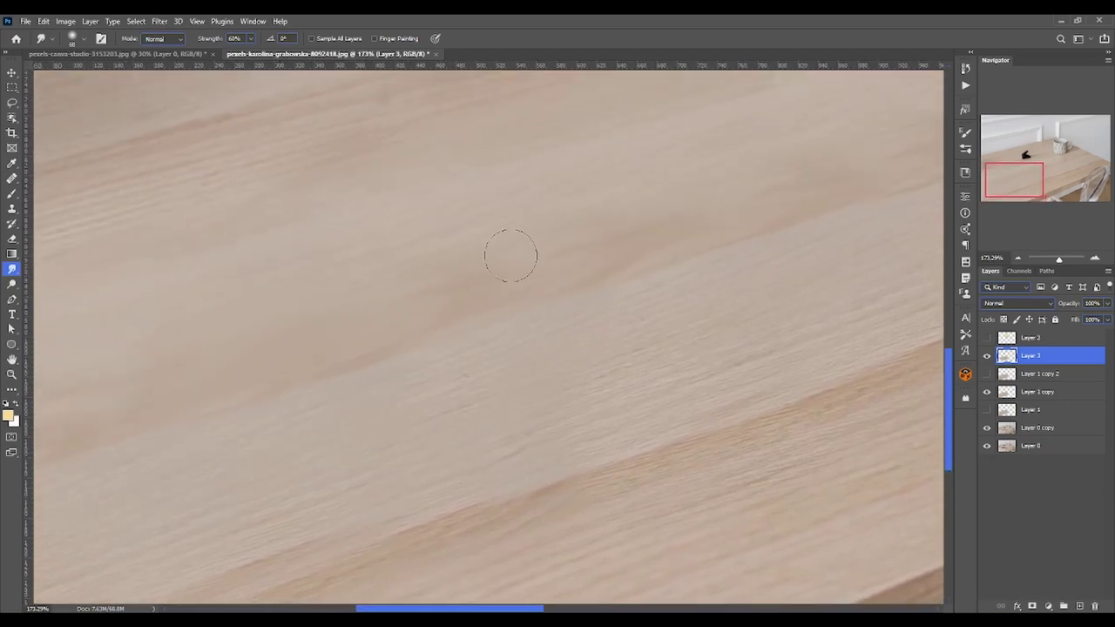
{"action": "left_click_drag", "start_coordinate": [524, 465], "coordinate": [467, 286]}
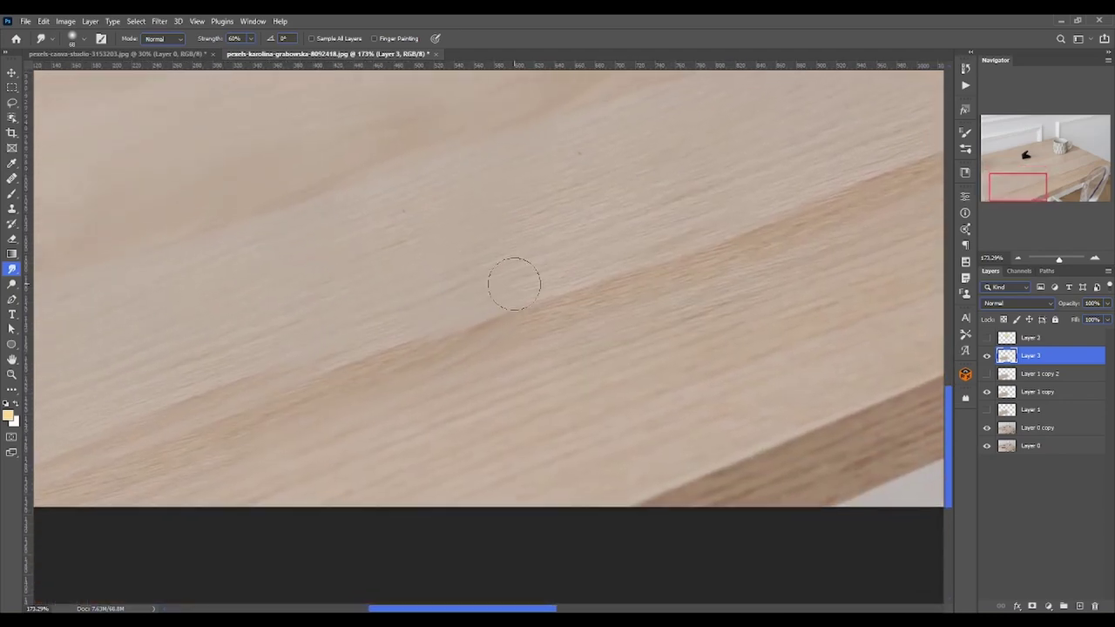
{"action": "mouse_move", "coordinate": [382, 288]}
{"action": "left_mouse_down"}
{"action": "mouse_move", "coordinate": [490, 287]}
{"action": "mouse_move", "coordinate": [318, 319]}
{"action": "mouse_move", "coordinate": [485, 244]}
{"action": "mouse_move", "coordinate": [332, 285]}
{"action": "mouse_move", "coordinate": [351, 256]}
{"action": "mouse_move", "coordinate": [471, 325]}
{"action": "left_mouse_up"}
{"action": "left_click", "coordinate": [250, 39]}
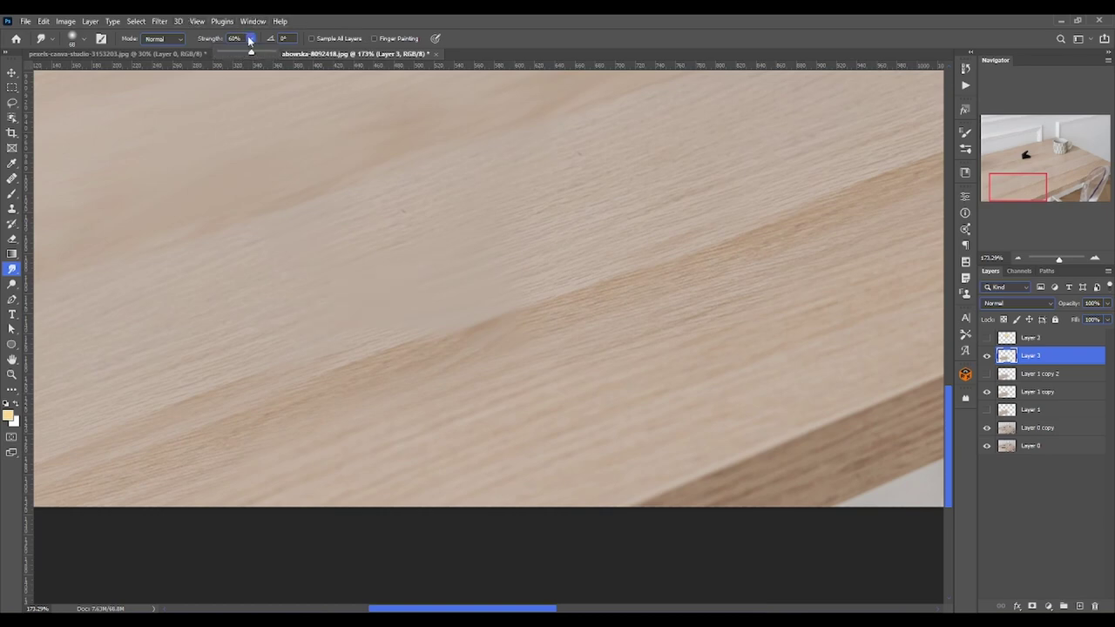
{"action": "left_click_drag", "start_coordinate": [251, 50], "coordinate": [231, 51]}
Zoom into the tabletop and smudge along the wood-grain edge to blend it softly
{"action": "key", "text": "ctrl+0"}
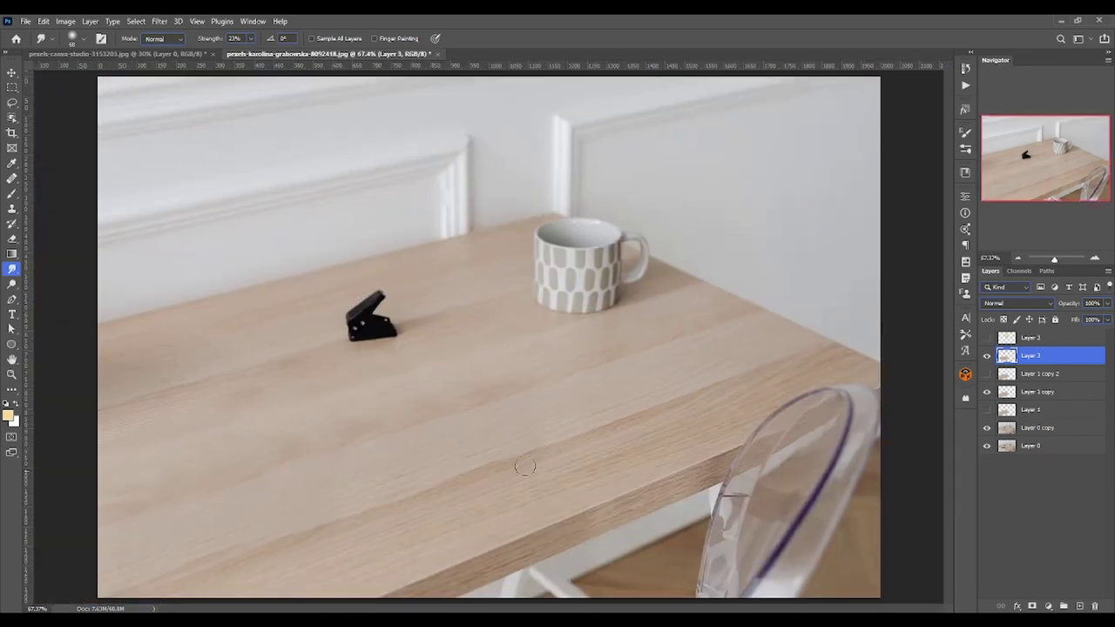
{"action": "scroll", "coordinate": [525, 465], "scroll_direction": "up", "scroll_amount": 1}
{"action": "scroll", "coordinate": [532, 462], "scroll_direction": "up", "scroll_amount": 1}
{"action": "scroll", "coordinate": [538, 459], "scroll_direction": "up", "scroll_amount": 1}
{"action": "scroll", "coordinate": [546, 455], "scroll_direction": "up", "scroll_amount": 1}
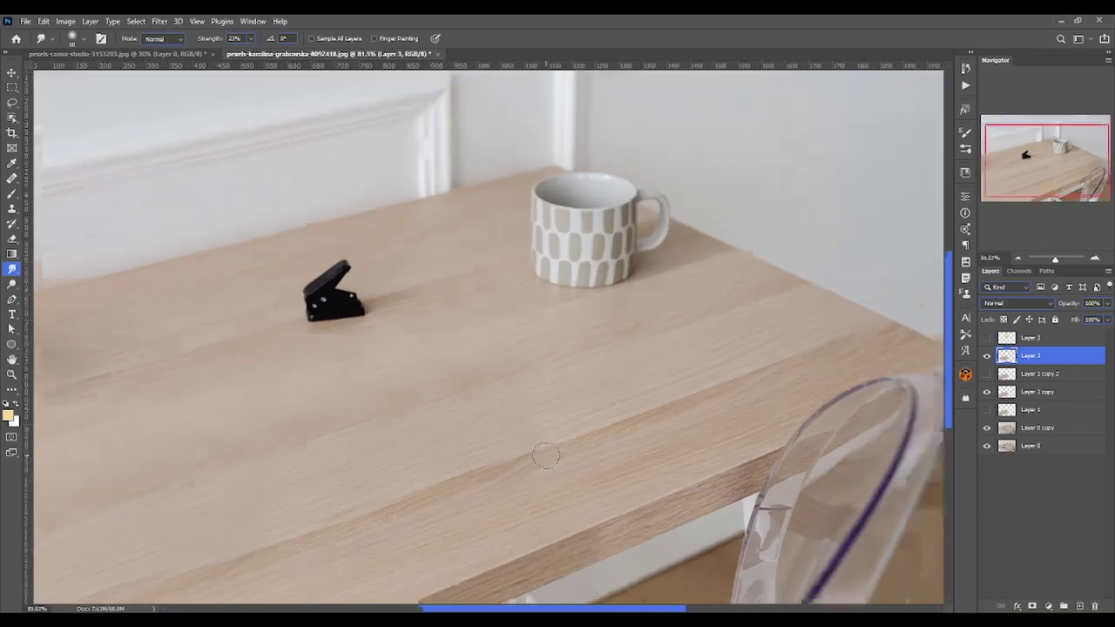
{"action": "scroll", "coordinate": [544, 449], "scroll_direction": "up", "scroll_amount": 5}
{"action": "scroll", "coordinate": [522, 470], "scroll_direction": "up", "scroll_amount": 10}
{"action": "scroll", "coordinate": [523, 466], "scroll_direction": "up", "scroll_amount": 1}
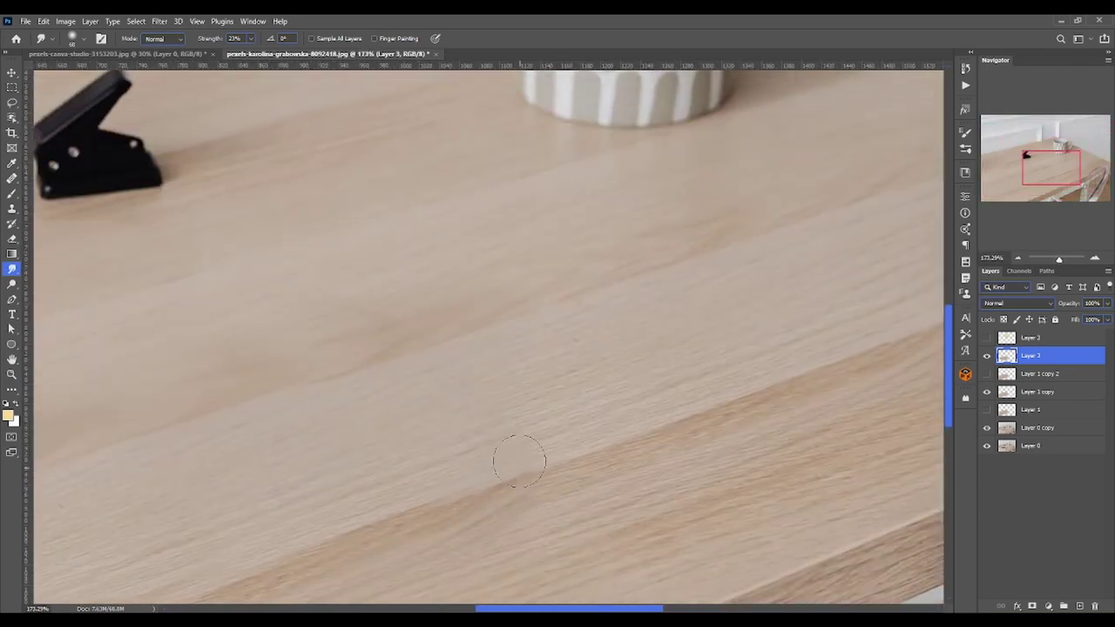
{"action": "mouse_move", "coordinate": [543, 438]}
{"action": "left_mouse_down"}
{"action": "mouse_move", "coordinate": [508, 462]}
{"action": "mouse_move", "coordinate": [503, 448]}
{"action": "mouse_move", "coordinate": [582, 423]}
{"action": "mouse_move", "coordinate": [483, 432]}
{"action": "mouse_move", "coordinate": [537, 410]}
{"action": "mouse_move", "coordinate": [570, 378]}
{"action": "mouse_move", "coordinate": [436, 401]}
{"action": "mouse_move", "coordinate": [421, 393]}
{"action": "mouse_move", "coordinate": [511, 363]}
{"action": "mouse_move", "coordinate": [363, 321]}
{"action": "mouse_move", "coordinate": [476, 288]}
{"action": "mouse_move", "coordinate": [450, 271]}
{"action": "left_mouse_up"}
Check the blended tabletop at the full-photo view and a closer view
{"action": "key", "text": "ctrl+0"}
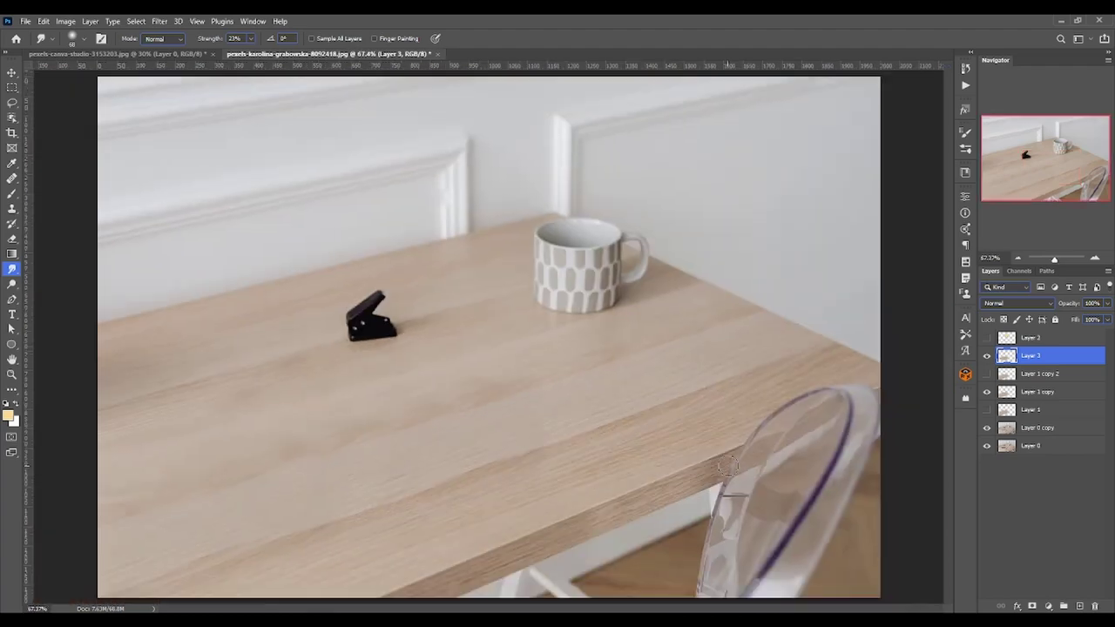
{"action": "key", "text": "ctrl+plus"}
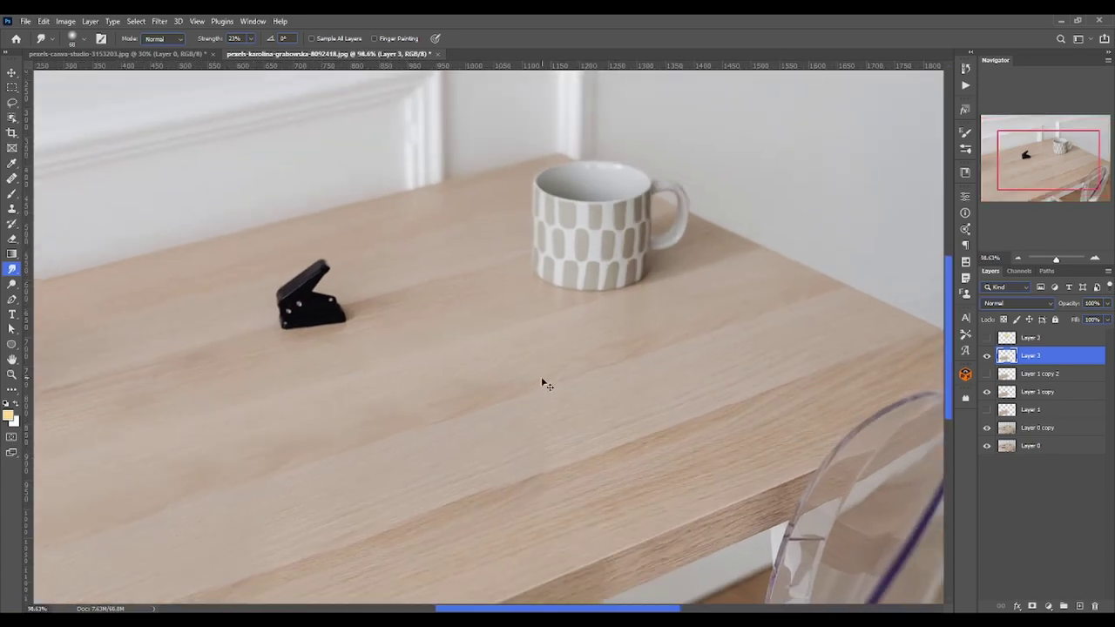
{"action": "key", "text": "ctrl+0"}
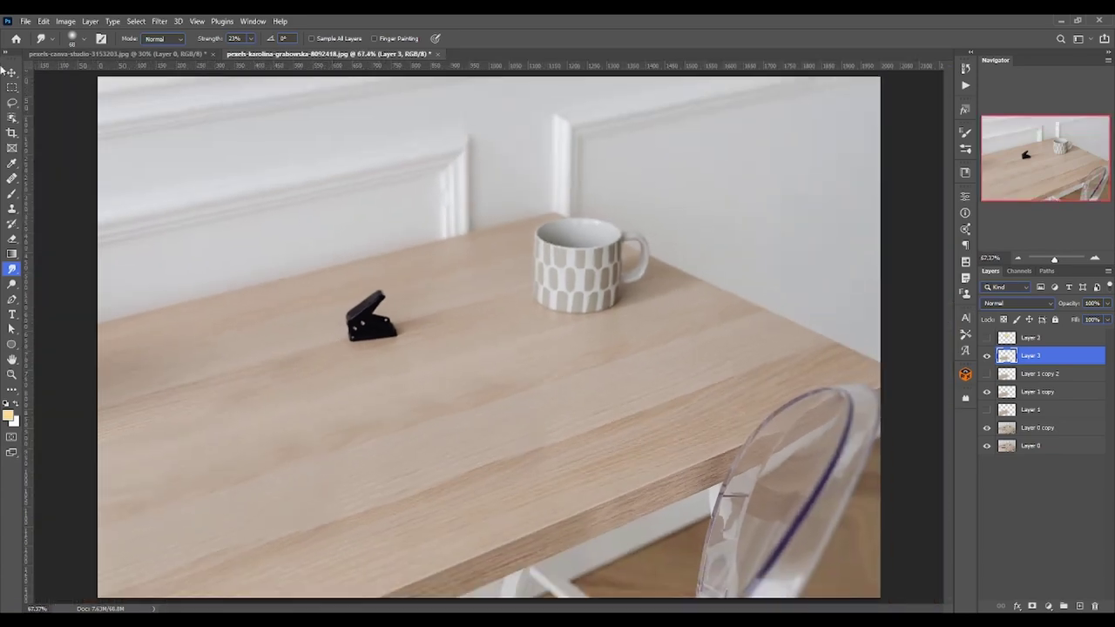
{"action": "left_click", "coordinate": [12, 73]}
Zoom out and toggle Layer 3, Layer 1 copy and Layer 1 to compare the desk with and without the notebook
{"action": "left_click", "coordinate": [12, 373]}
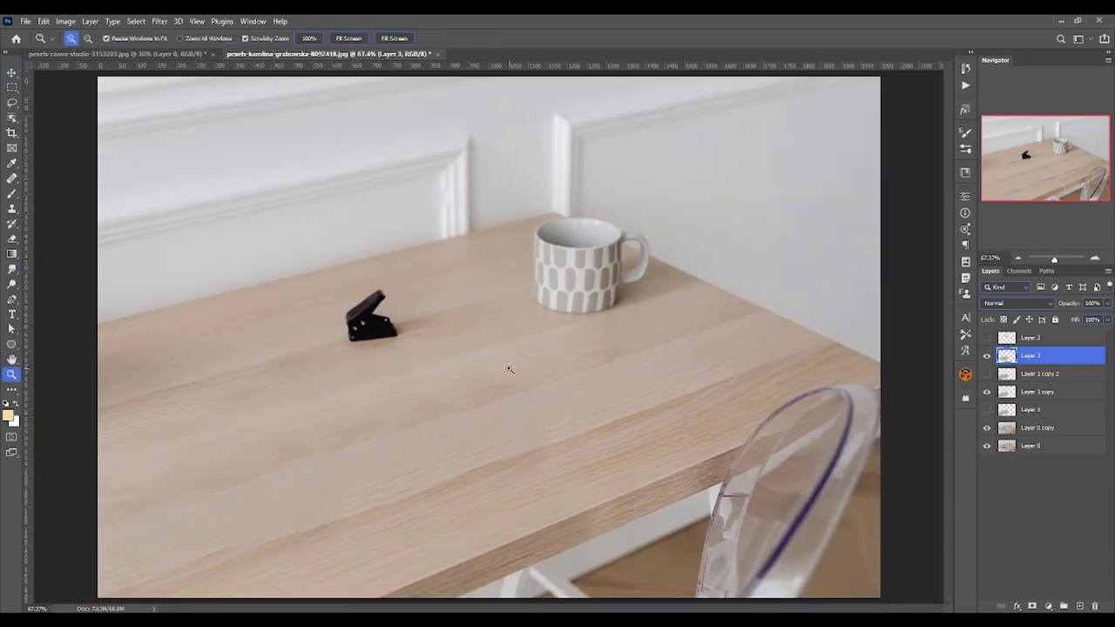
{"action": "mouse_move", "coordinate": [510, 368]}
{"action": "left_mouse_down"}
{"action": "mouse_move", "coordinate": [462, 368]}
{"action": "mouse_move", "coordinate": [425, 427]}
{"action": "left_mouse_up"}
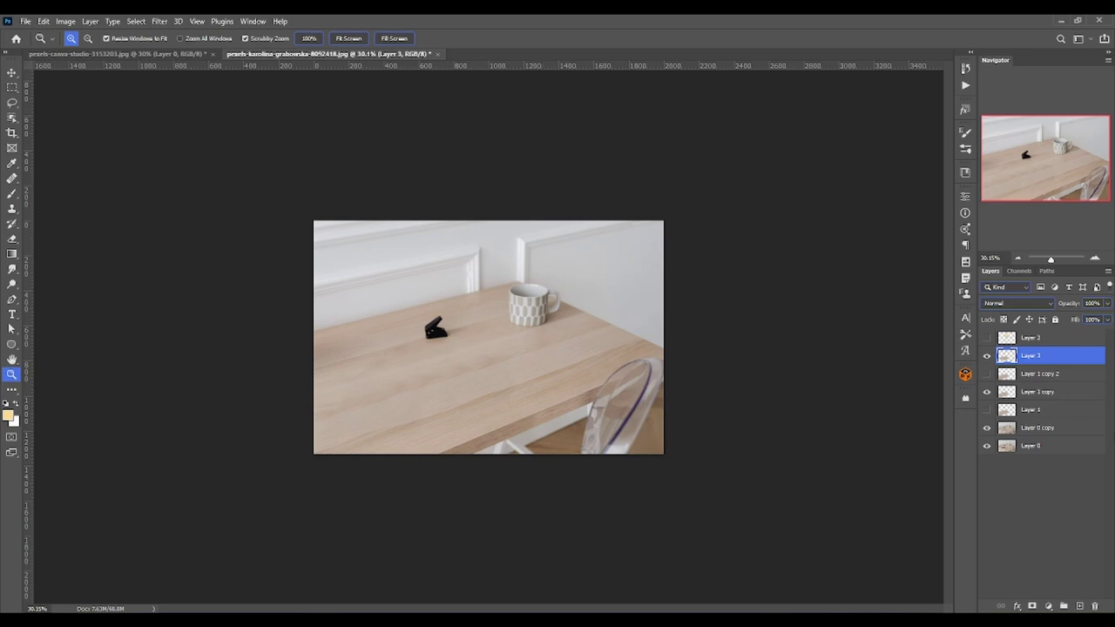
{"action": "left_click", "coordinate": [986, 356]}
{"action": "left_click", "coordinate": [987, 391]}
{"action": "left_click", "coordinate": [986, 409]}
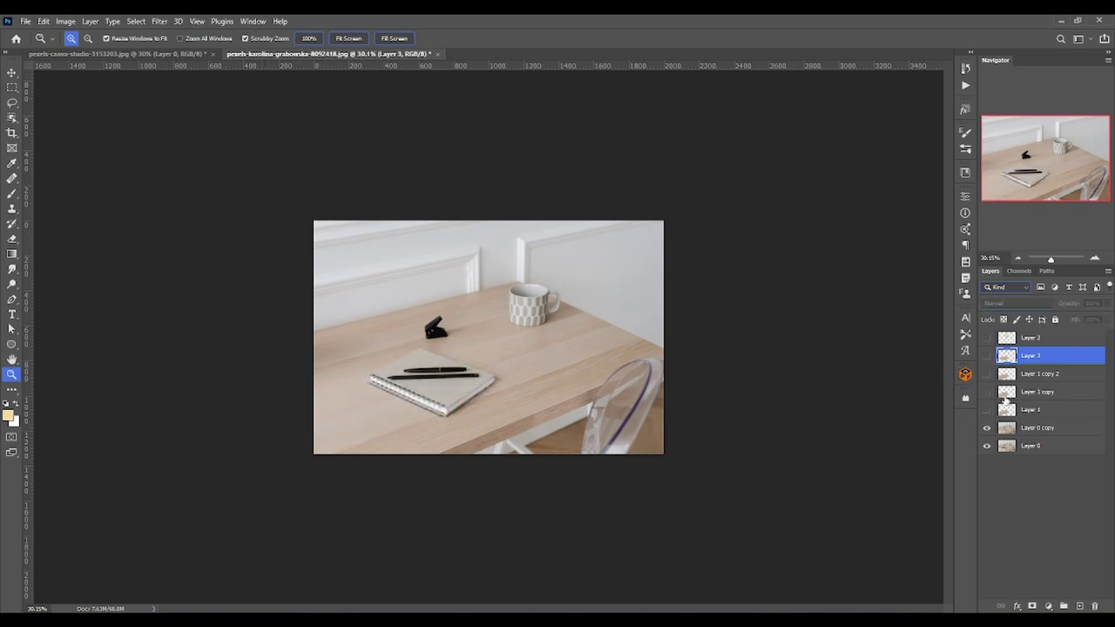
{"action": "left_click", "coordinate": [987, 356]}
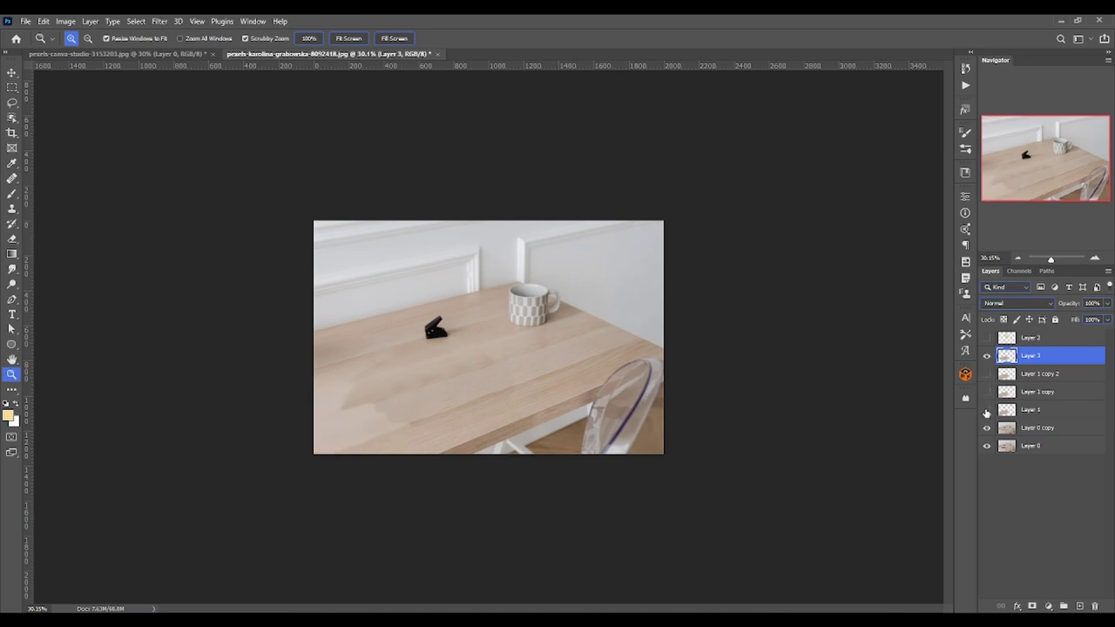
{"action": "left_click", "coordinate": [987, 409]}
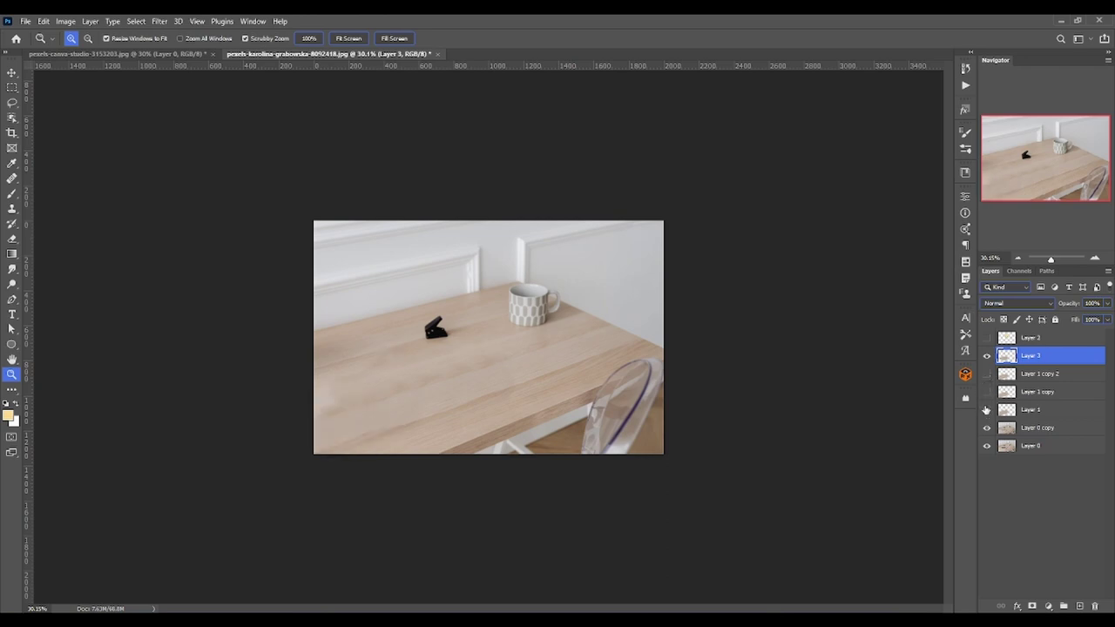
{"action": "left_click", "coordinate": [987, 410]}
Add an empty Layer 4 and pick a larger Brush, sampling the tan wood tone
{"action": "left_click", "coordinate": [1079, 605]}
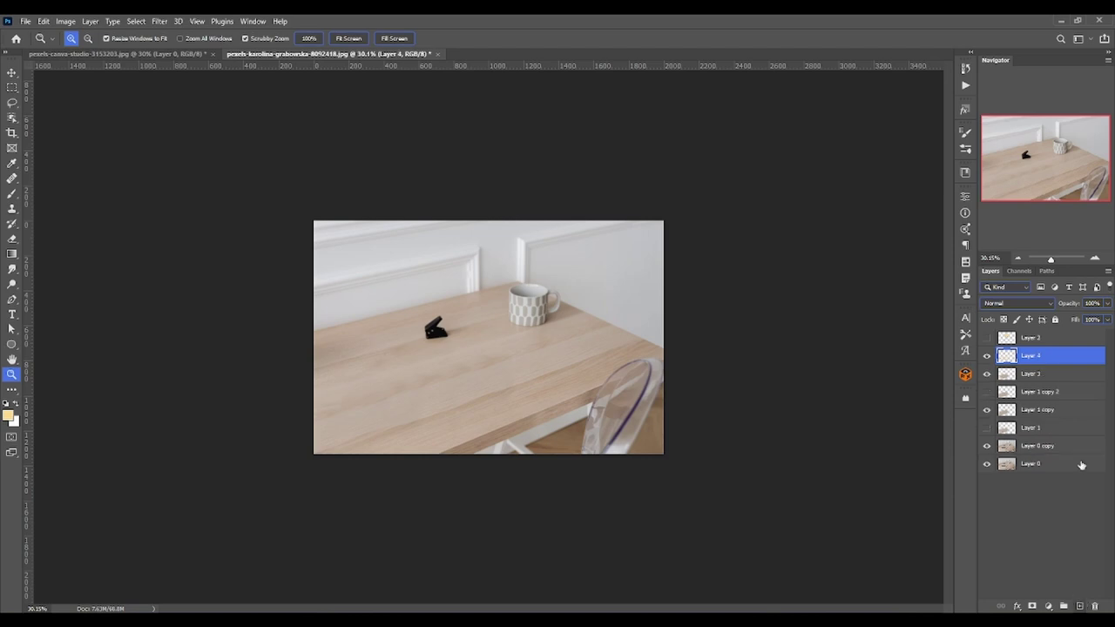
{"action": "left_click", "coordinate": [12, 193]}
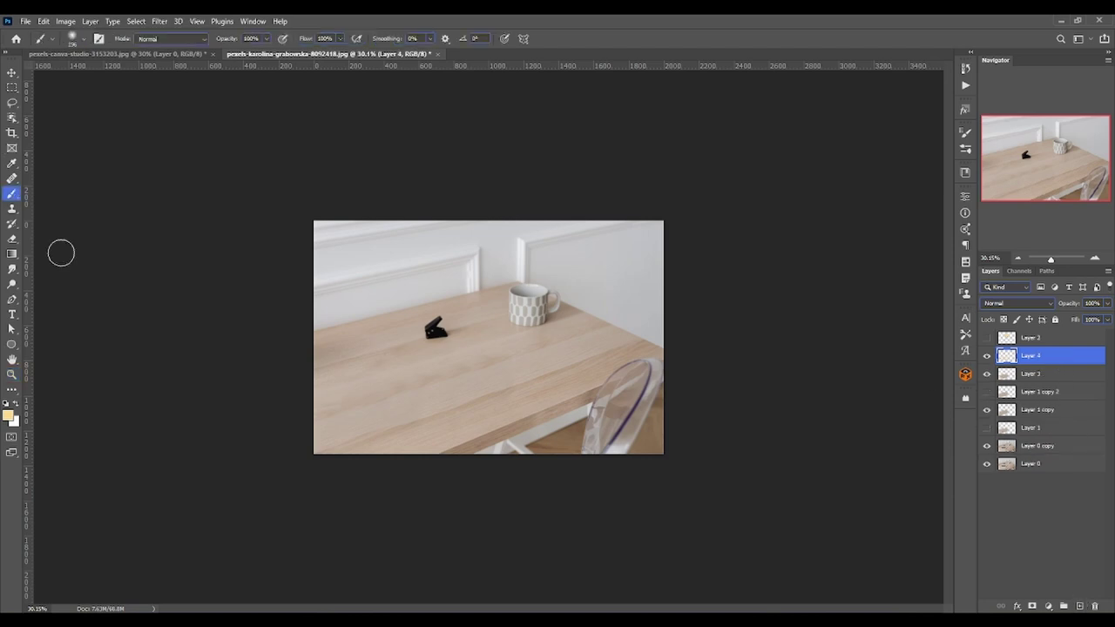
{"action": "key", "text": "bracketright"}
{"action": "key", "text": "bracketright"}
{"action": "key", "text": "bracketright"}
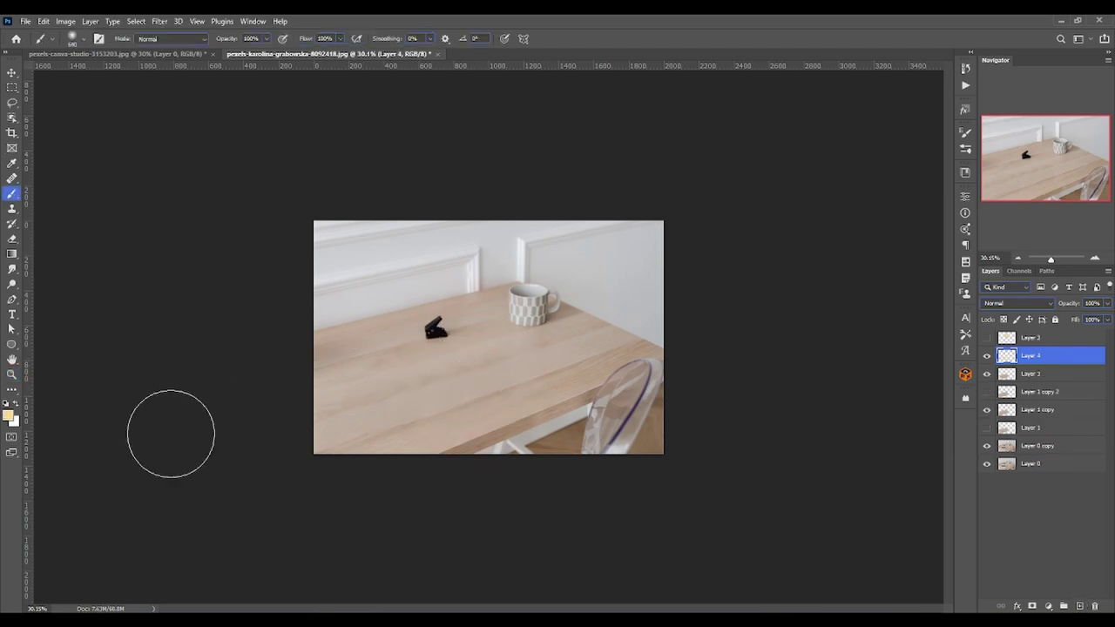
{"action": "left_click", "coordinate": [362, 403], "text": "alt"}
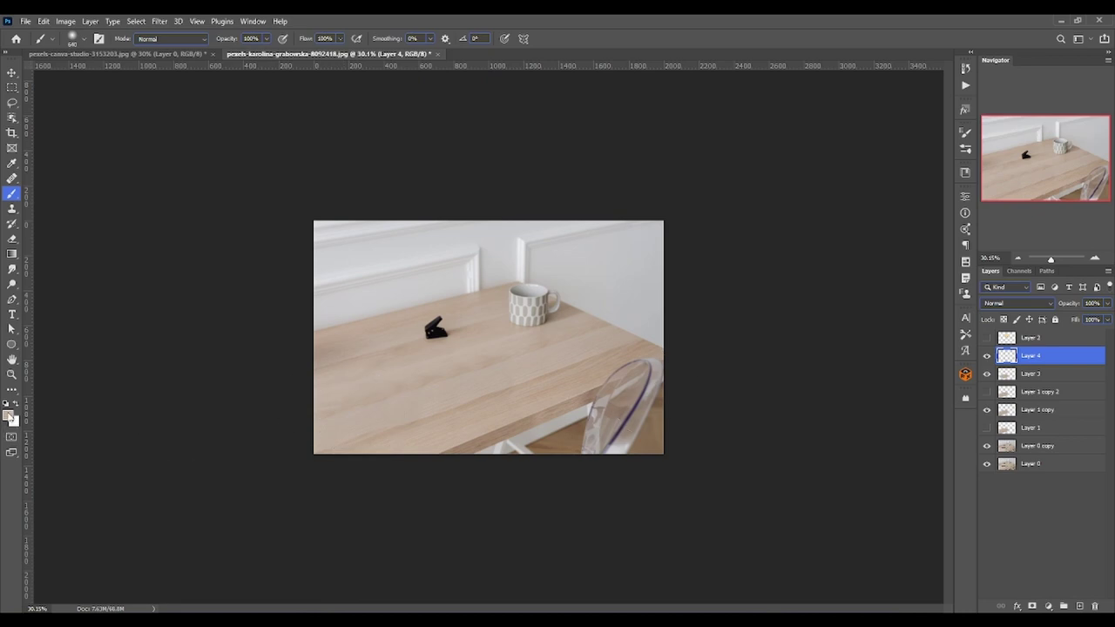
Set the foreground colour to pale cream ffead7 by sampling the tabletop at 100% brightness
{"action": "left_click", "coordinate": [8, 416]}
{"action": "left_click_drag", "start_coordinate": [802, 317], "coordinate": [793, 296]}
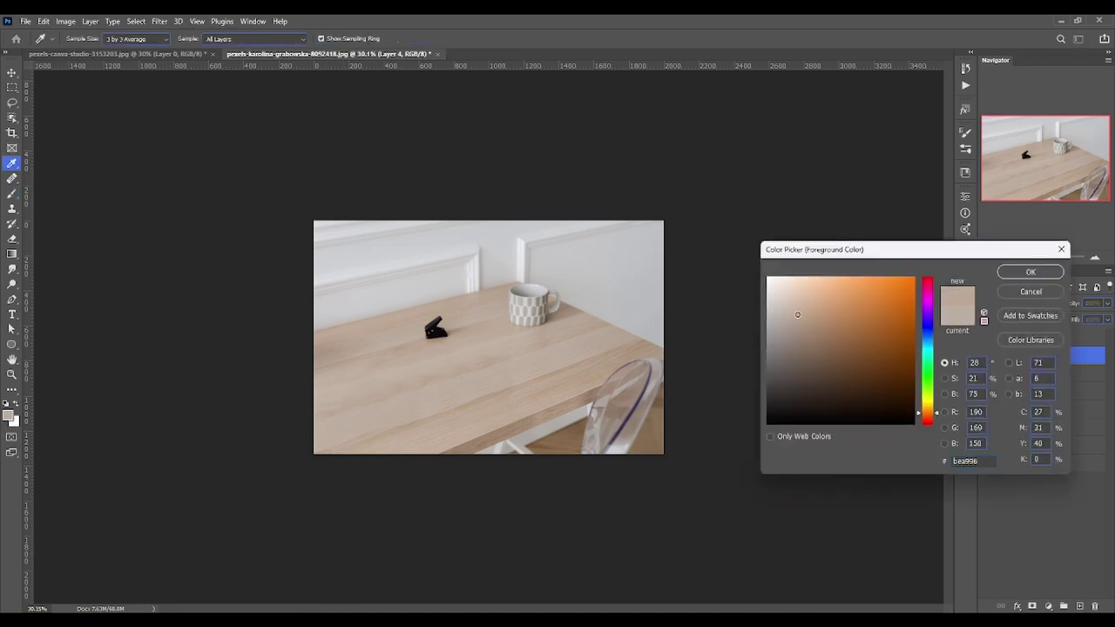
{"action": "left_click", "coordinate": [341, 417]}
{"action": "left_click", "coordinate": [953, 394]}
{"action": "left_click_drag", "start_coordinate": [920, 316], "coordinate": [920, 277]}
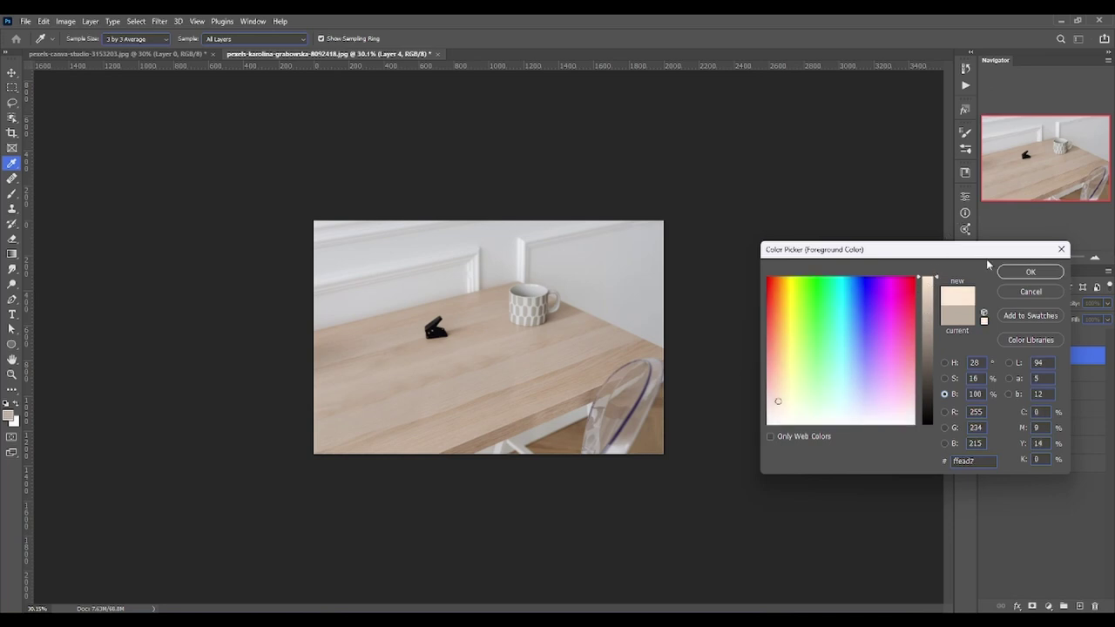
{"action": "left_click", "coordinate": [1029, 272]}
Enlarge the brush, try and undo a test dab, and set brush Opacity to 15%
{"action": "key", "text": "b"}
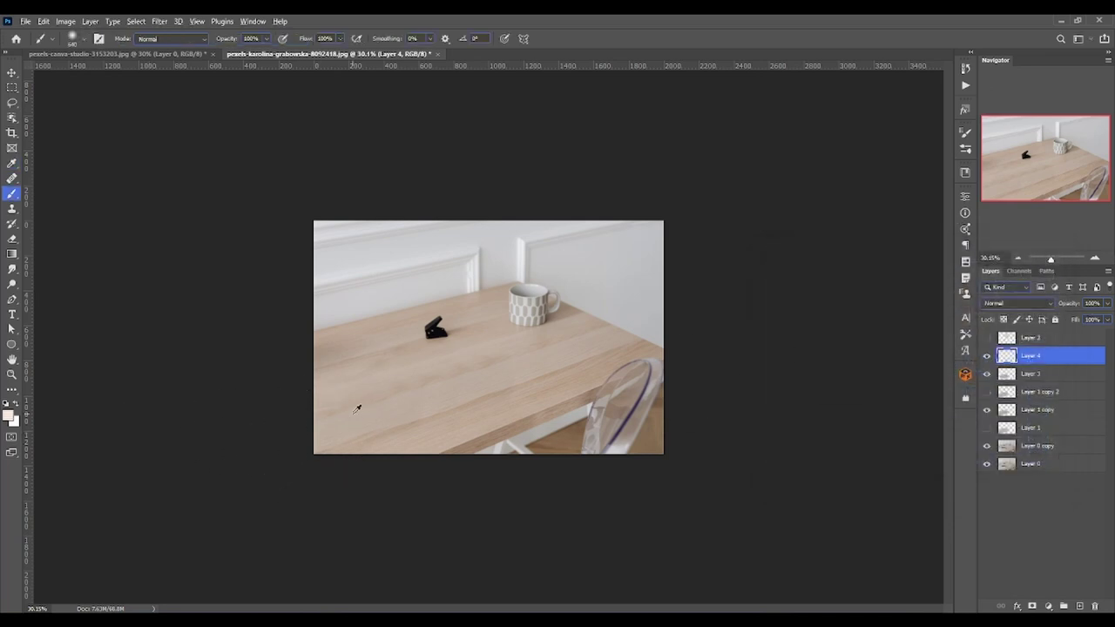
{"action": "key", "text": "bracketright"}
{"action": "key", "text": "bracketright"}
{"action": "left_click", "coordinate": [327, 429]}
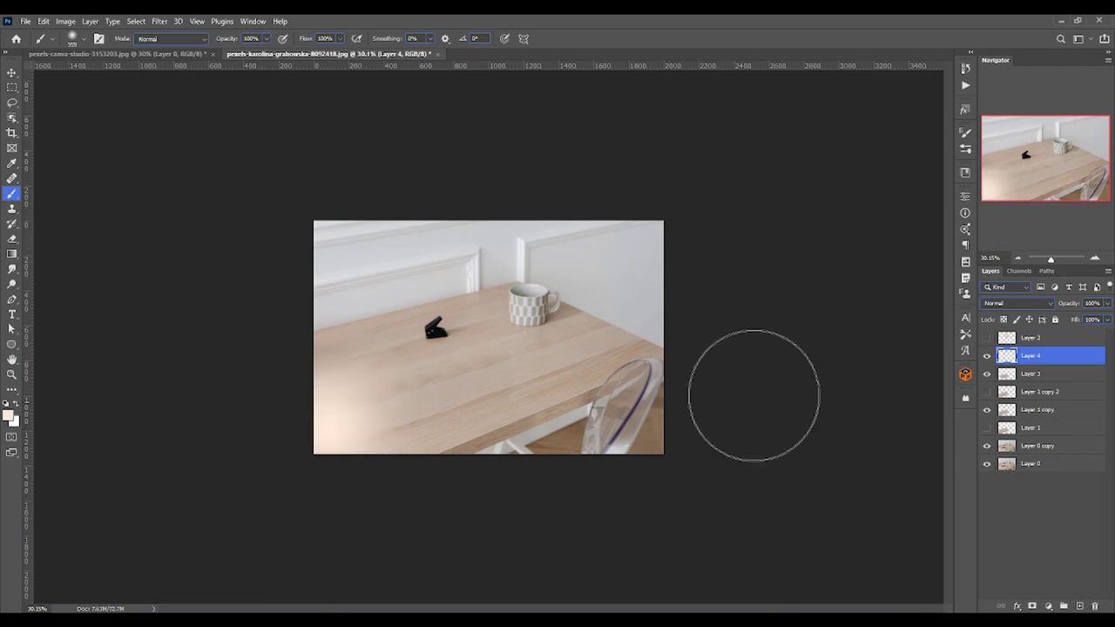
{"action": "key", "text": "ctrl+z"}
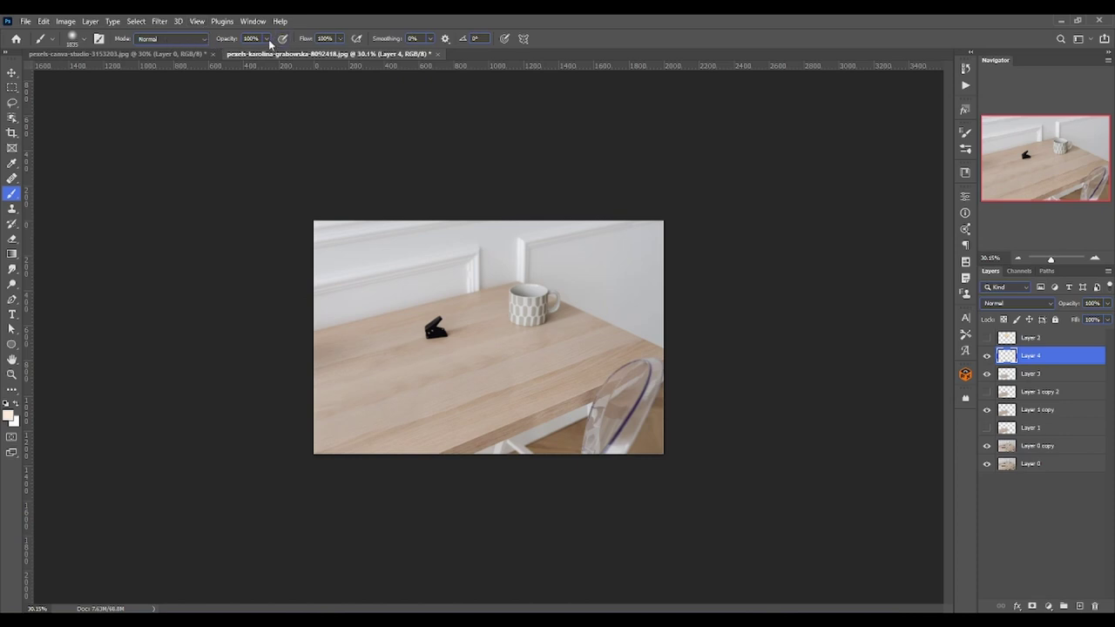
{"action": "left_click_drag", "start_coordinate": [266, 39], "coordinate": [222, 55]}
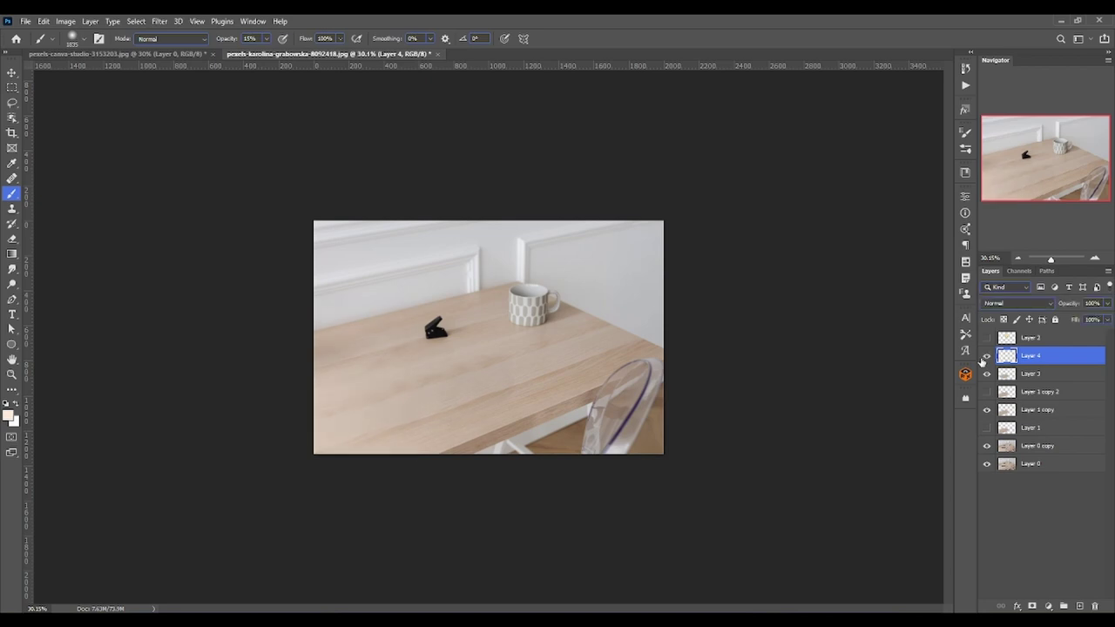
{"action": "scroll", "coordinate": [487, 336], "scroll_direction": "up", "scroll_amount": 3}
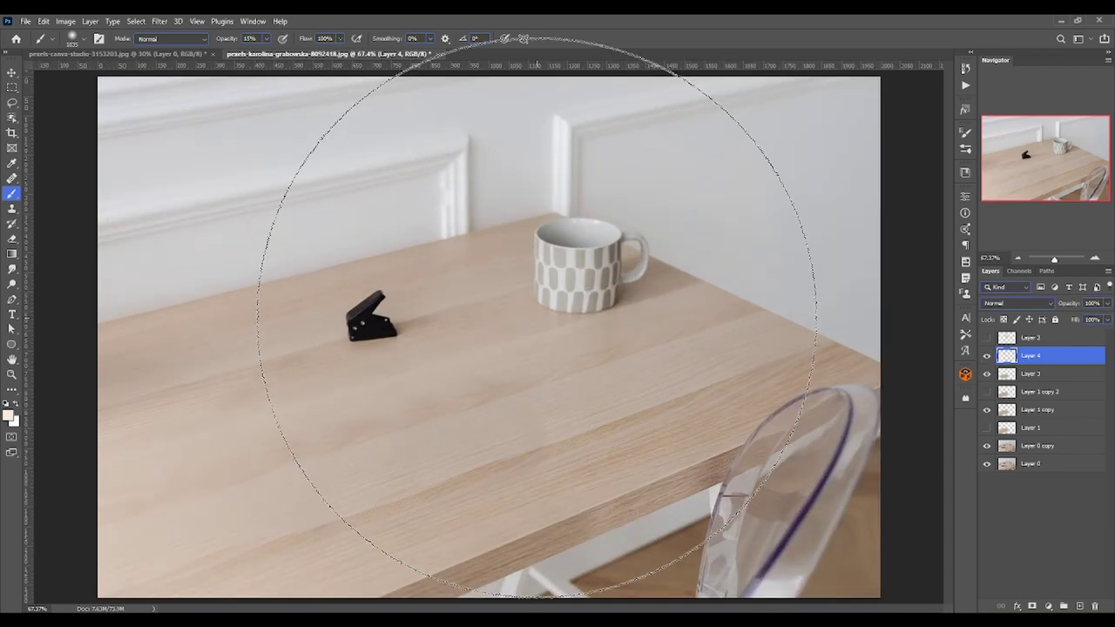
{"action": "left_click", "coordinate": [12, 374]}
{"action": "mouse_move", "coordinate": [627, 380]}
{"action": "left_mouse_down"}
{"action": "mouse_move", "coordinate": [556, 379]}
{"action": "mouse_move", "coordinate": [623, 374]}
{"action": "left_mouse_up"}
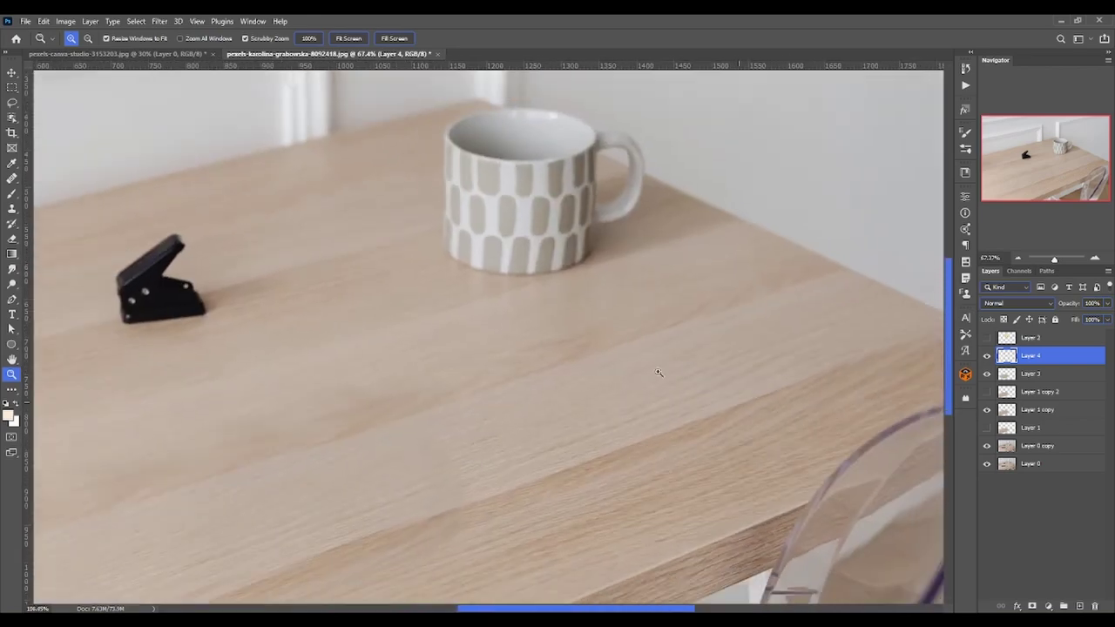
{"action": "left_click_drag", "start_coordinate": [623, 374], "coordinate": [612, 379]}
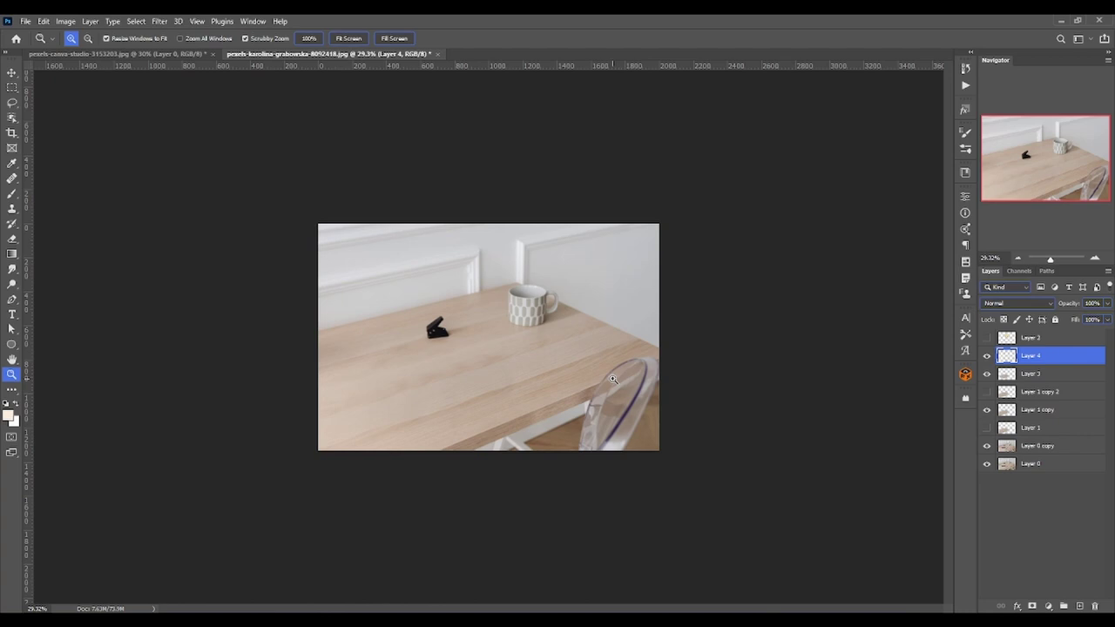